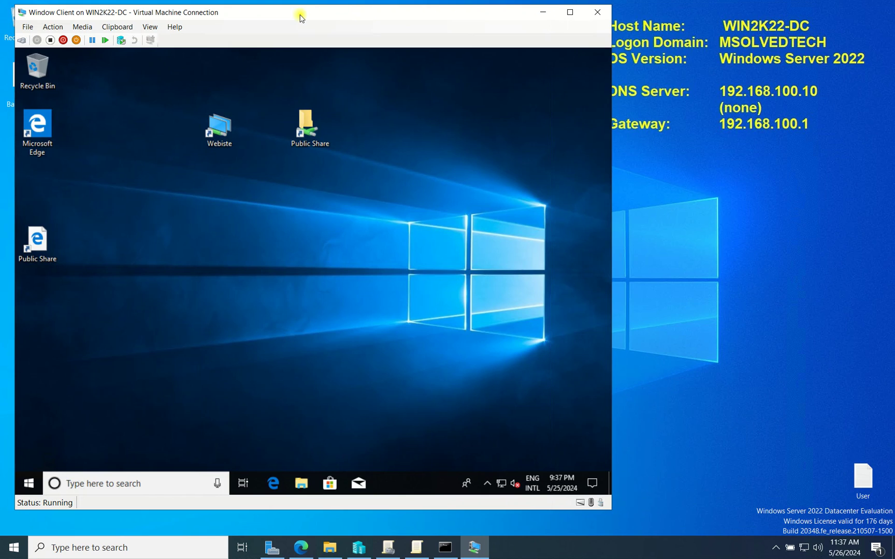
# Step: Reposition the VM window and move the Webiste desktop shortcut beside Public Share
pyautogui.moveTo(300, 14); pyautogui.dragTo(336, 18)
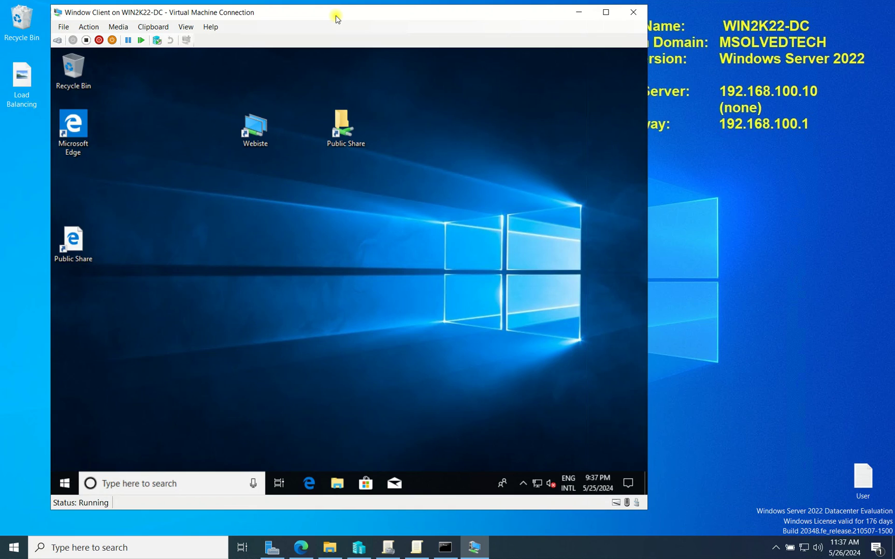
pyautogui.moveTo(335, 18); pyautogui.dragTo(303, 15)
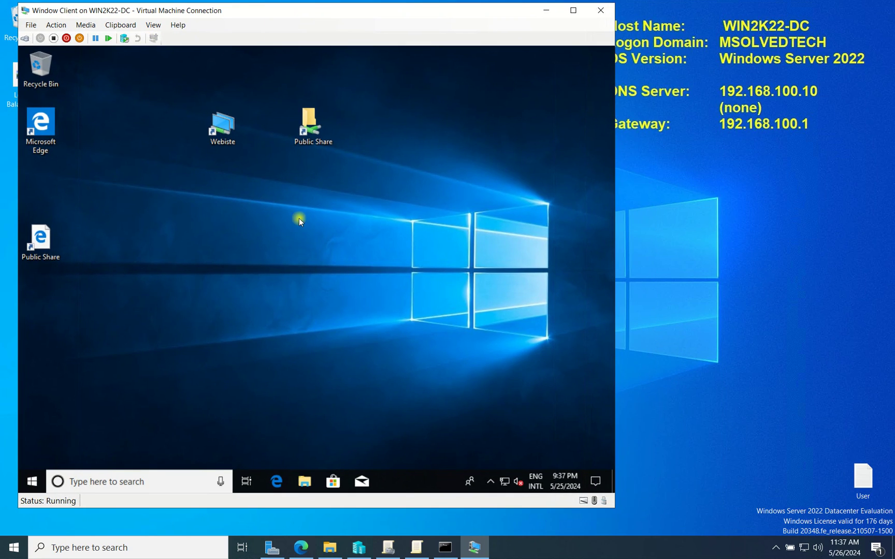
pyautogui.moveTo(226, 128)
pyautogui.moveTo(245, 123); pyautogui.dragTo(263, 132)
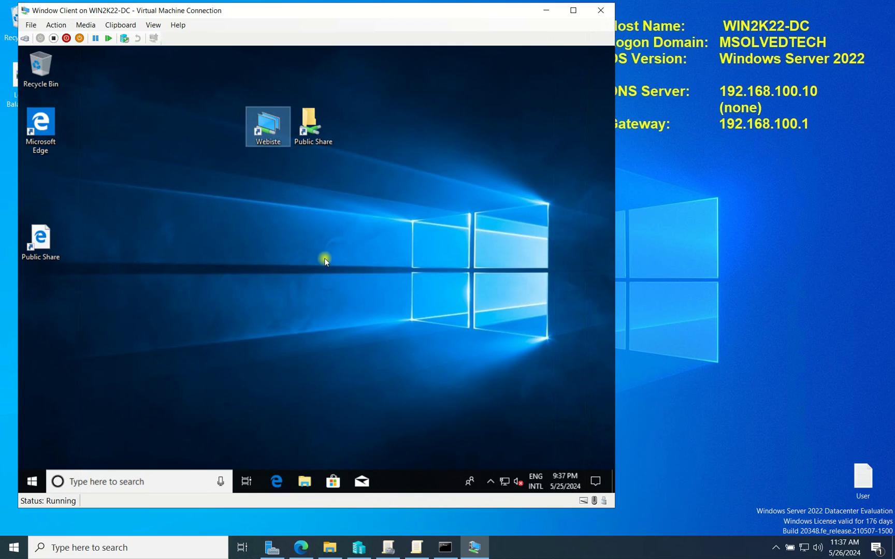
pyautogui.click(327, 125)
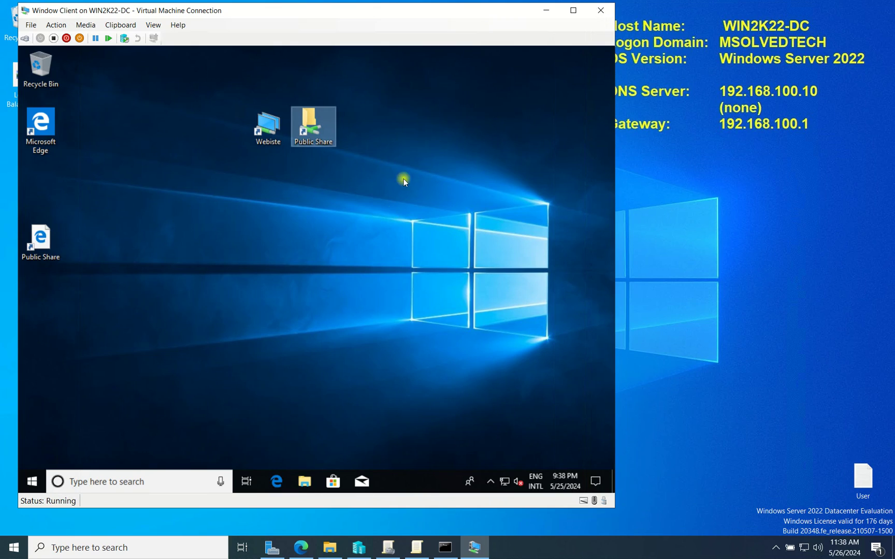
pyautogui.click(469, 192)
# Step: Minimize the VM window and close the Notepad and Command Prompt windows
pyautogui.click(546, 10)
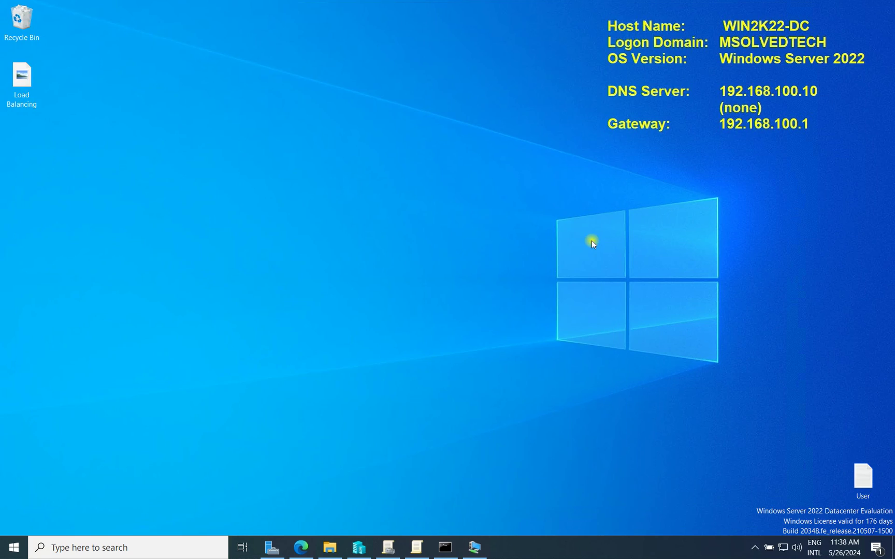
pyautogui.rightClick(414, 548)
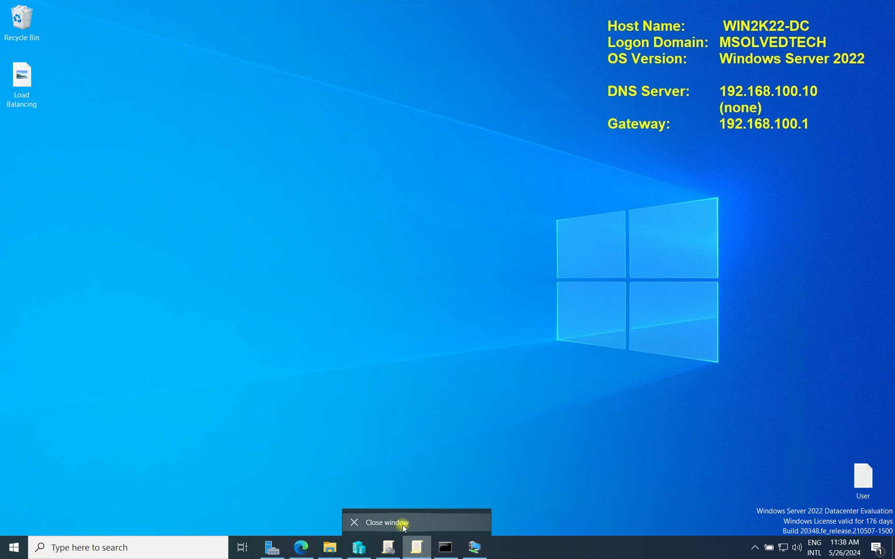
pyautogui.click(401, 524)
pyautogui.rightClick(393, 549)
pyautogui.click(393, 523)
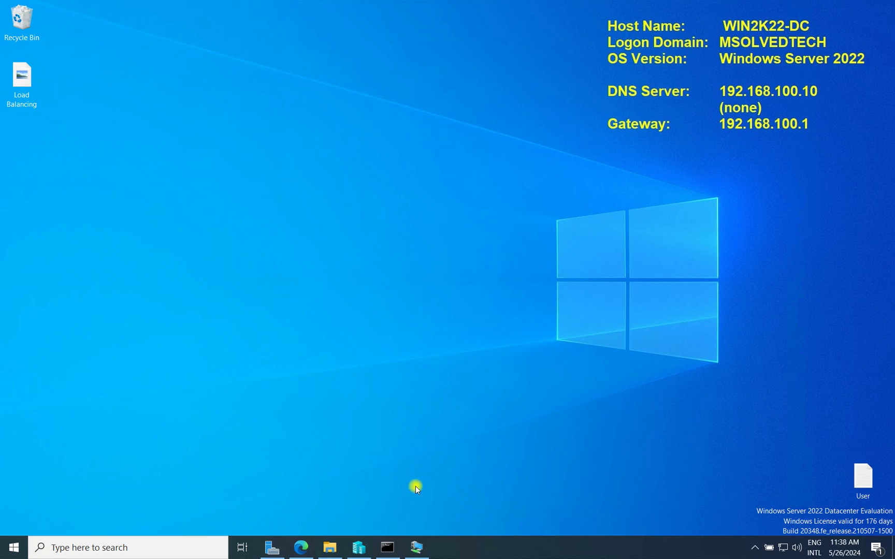
pyautogui.rightClick(383, 553)
pyautogui.click(372, 525)
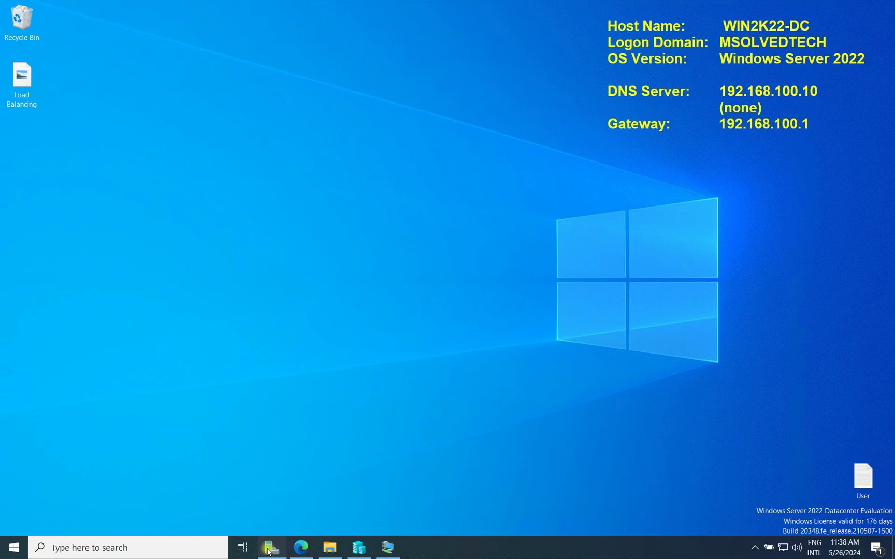
# Step: Launch Group Policy Management from Server Manager's Tools menu and maximize it
pyautogui.click(272, 548)
pyautogui.click(809, 32)
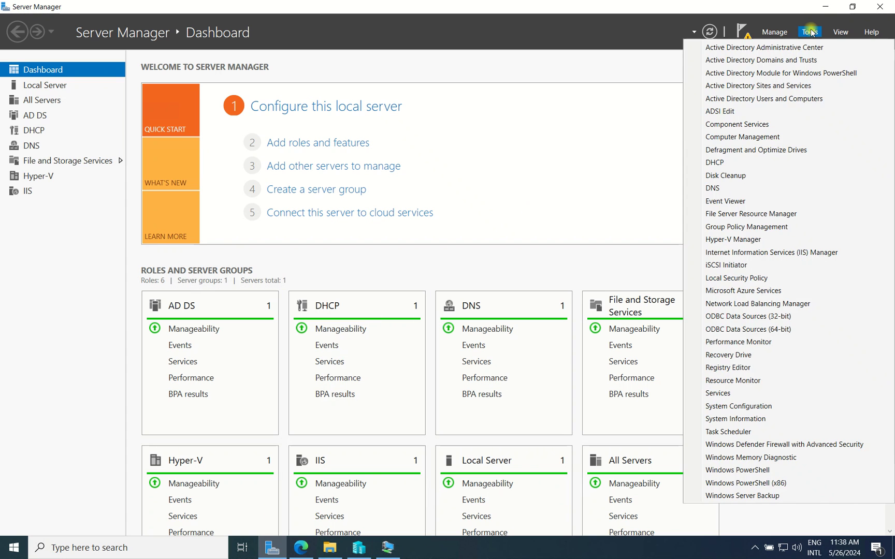
pyautogui.click(759, 227)
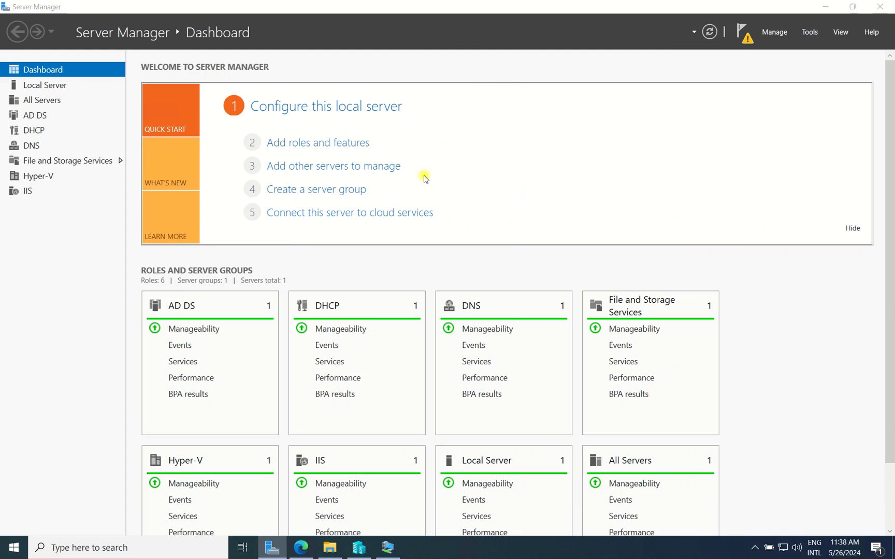
pyautogui.click(472, 83)
pyautogui.click(44, 127)
pyautogui.click(41, 125)
# Step: Browse the msolvedtech.local domain's Group Policy Objects, reviewing Default Domain Policy and Desktop Shortcut
pyautogui.click(55, 72)
pyautogui.click(65, 61)
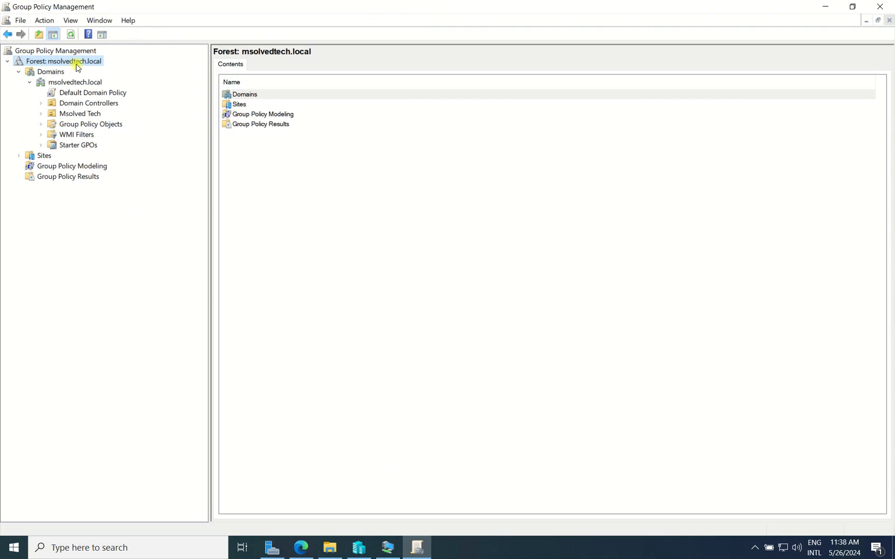
pyautogui.click(69, 74)
pyautogui.click(79, 82)
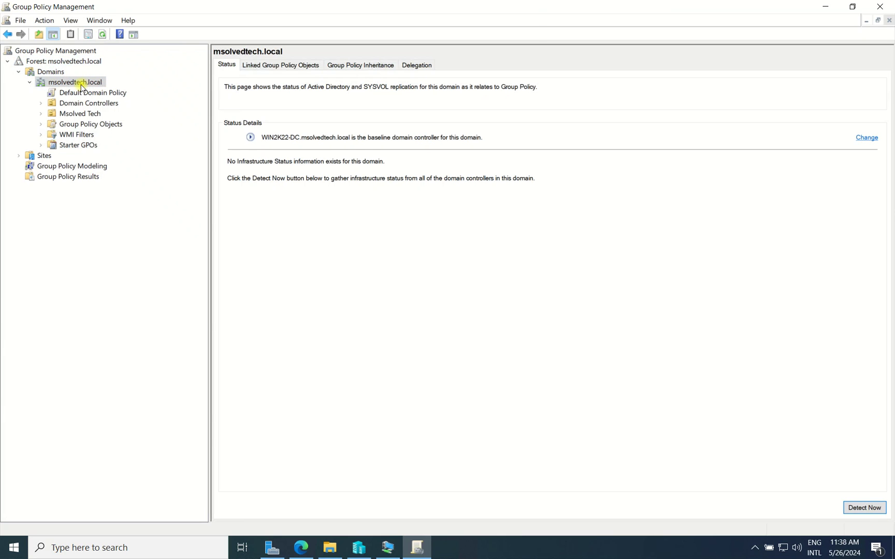
pyautogui.doubleClick(81, 124)
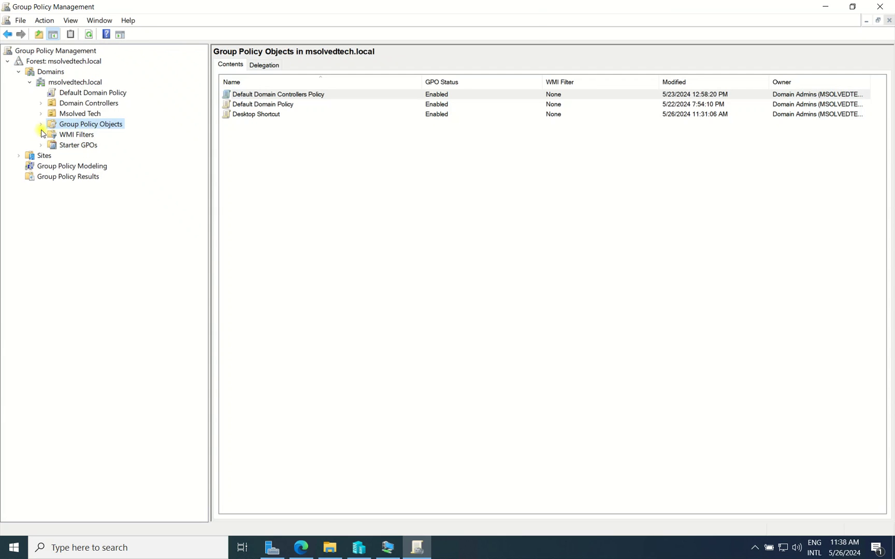
pyautogui.rightClick(80, 124)
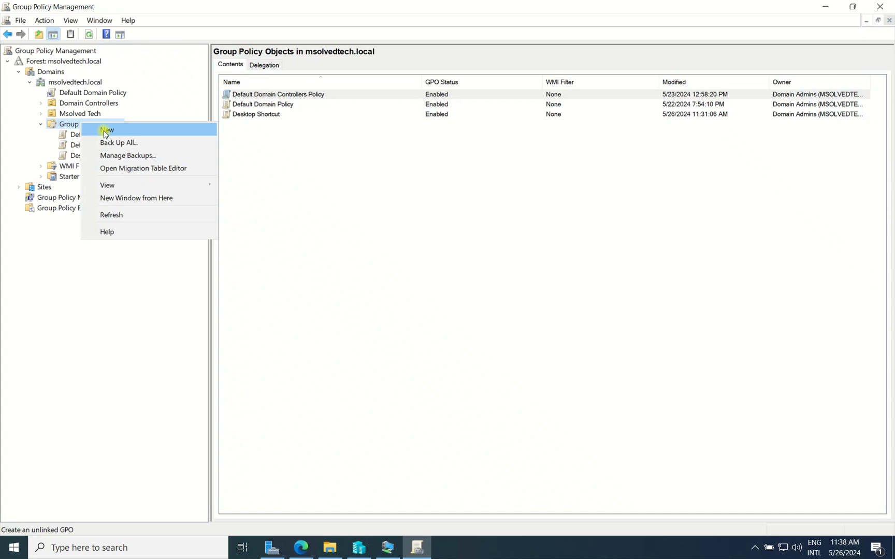
pyautogui.click(72, 145)
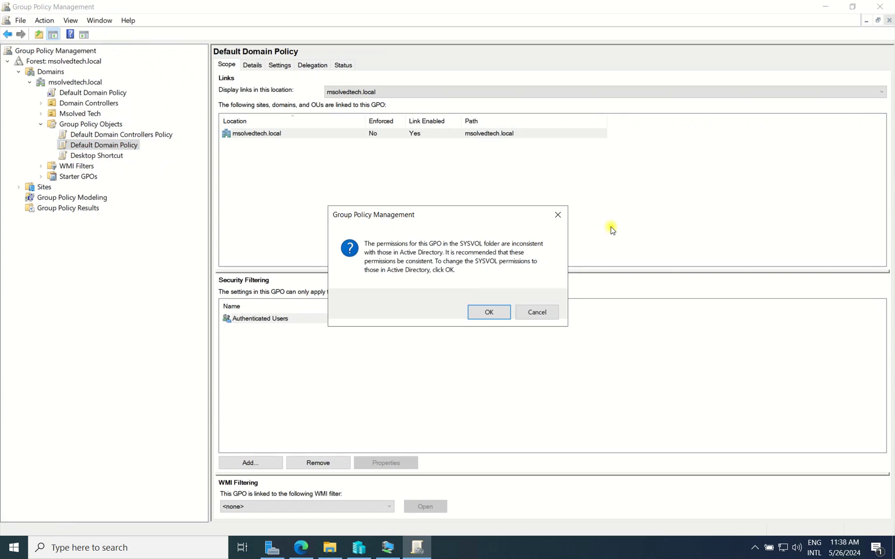
pyautogui.click(552, 215)
pyautogui.click(106, 156)
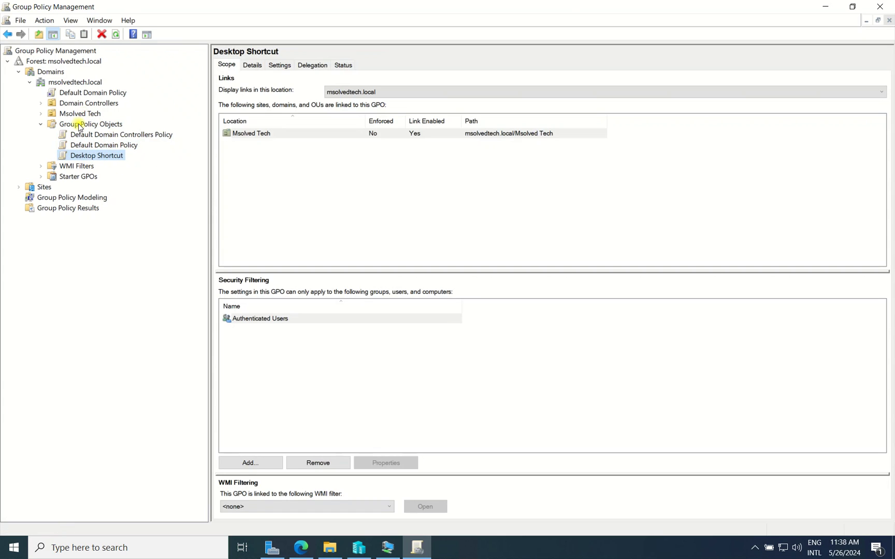
pyautogui.click(83, 125)
pyautogui.rightClick(82, 126)
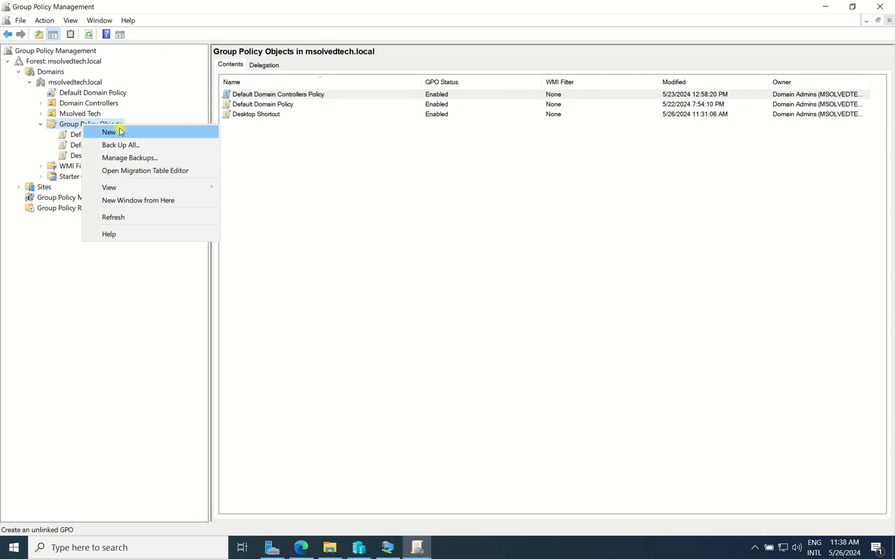
# Step: Create a new GPO named 'Shortcut Info' under Group Policy Objects
pyautogui.click(120, 132)
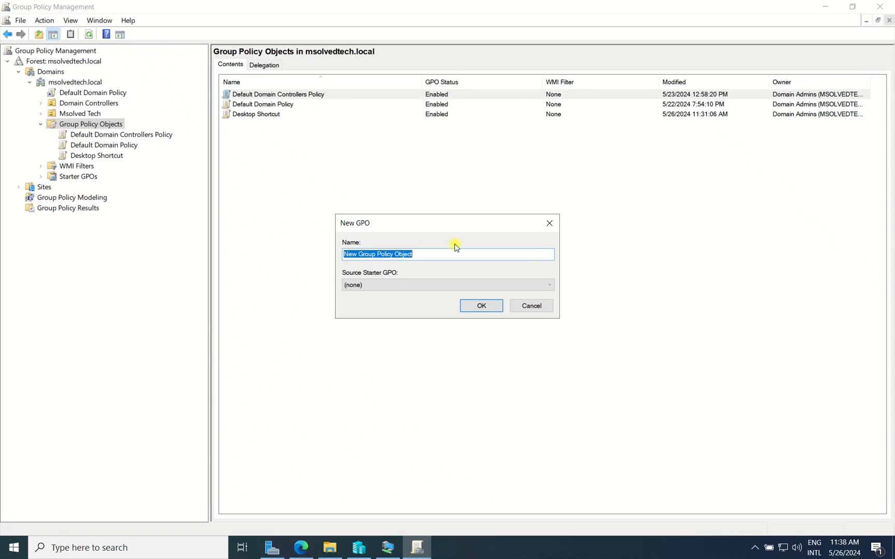
pyautogui.write('Ms')
pyautogui.press('BackSpace')
pyautogui.press('BackSpace')
pyautogui.write('Co')
pyautogui.press('BackSpace')
pyautogui.press('BackSpace')
pyautogui.write('S')
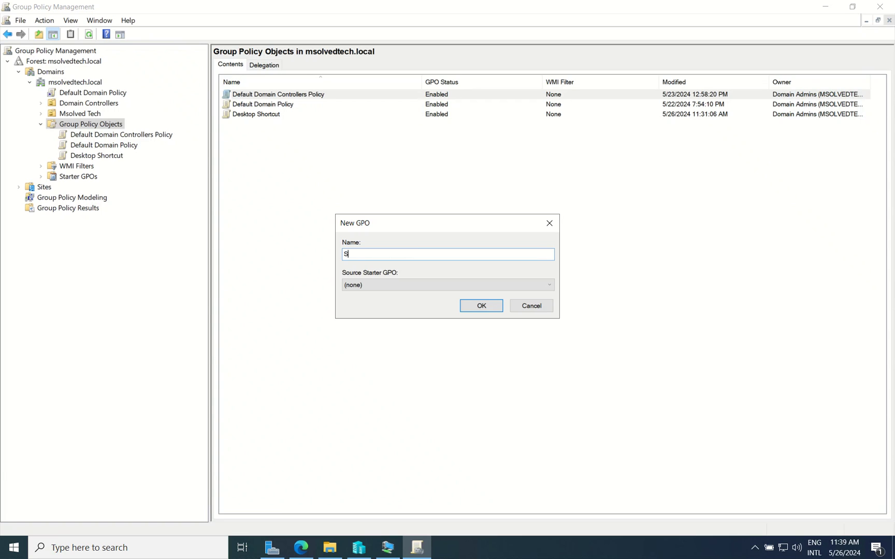
pyautogui.write('hortcut Info')
pyautogui.click(490, 306)
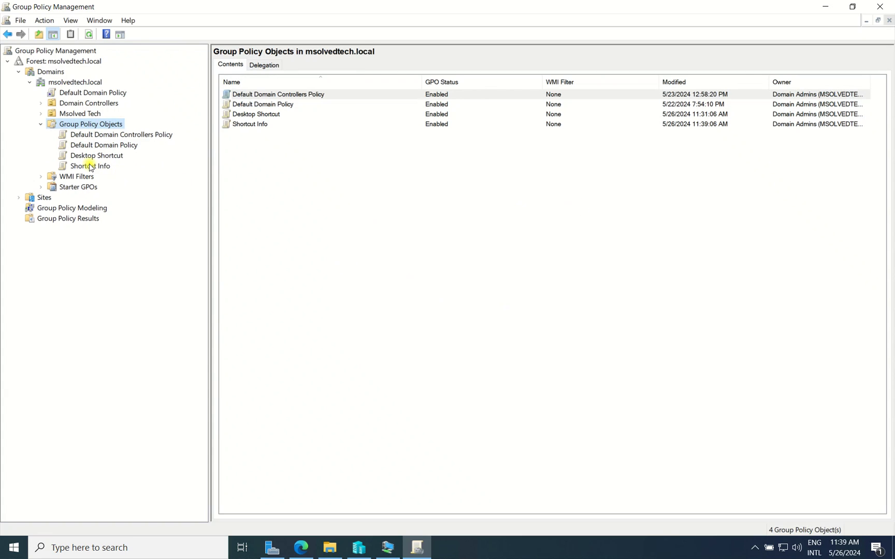
pyautogui.rightClick(89, 166)
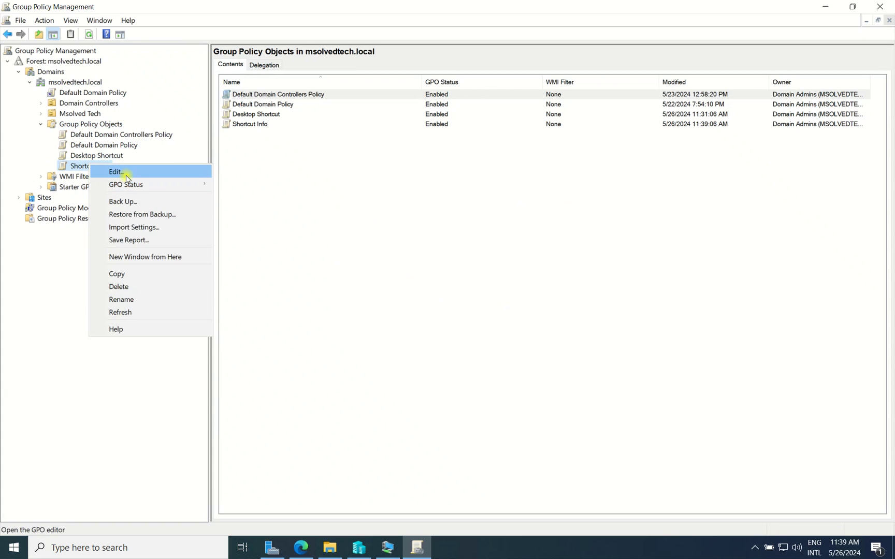
# Step: Edit Shortcut Info and expand User Configuration > Preferences > Windows Settings
pyautogui.click(117, 172)
pyautogui.click(467, 53)
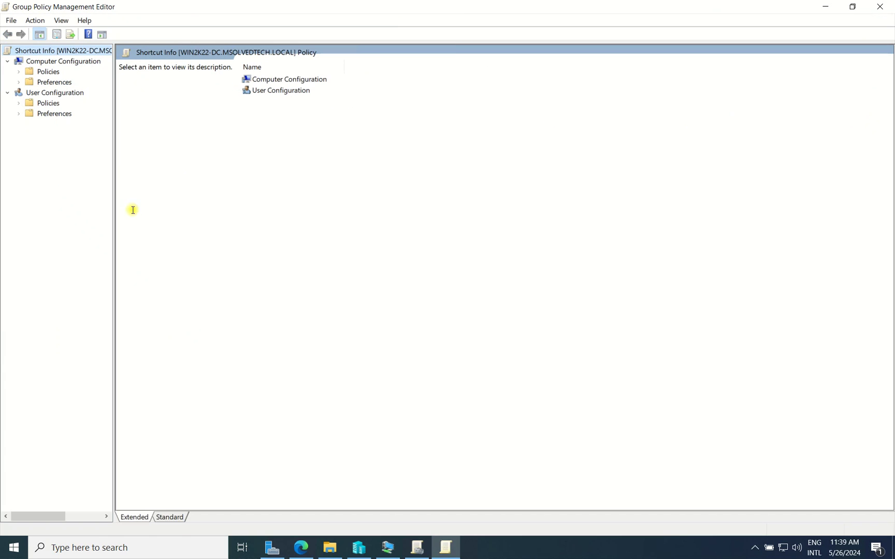
pyautogui.click(55, 94)
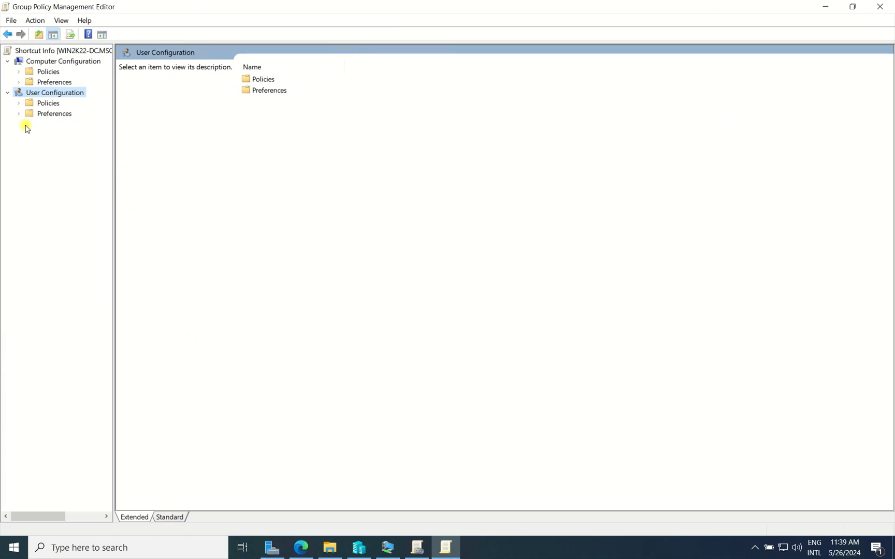
pyautogui.click(47, 115)
pyautogui.click(18, 114)
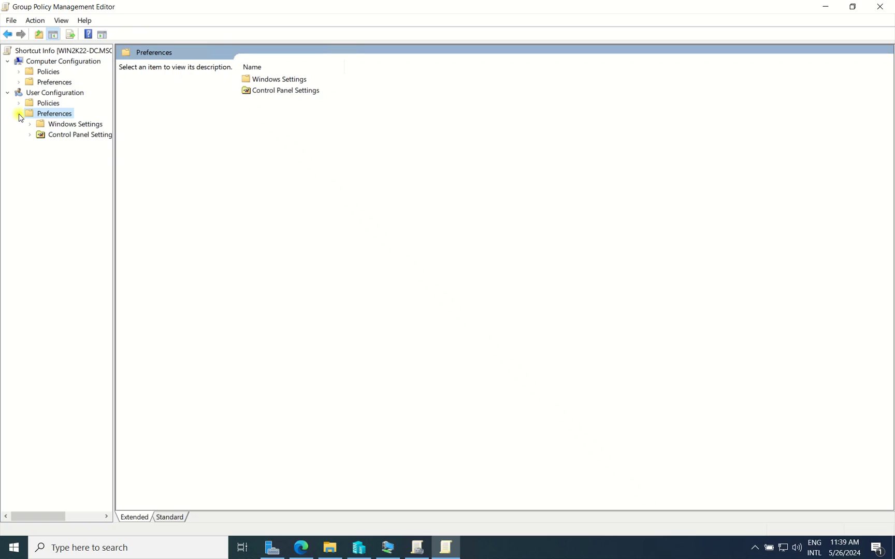
pyautogui.click(93, 127)
pyautogui.click(30, 124)
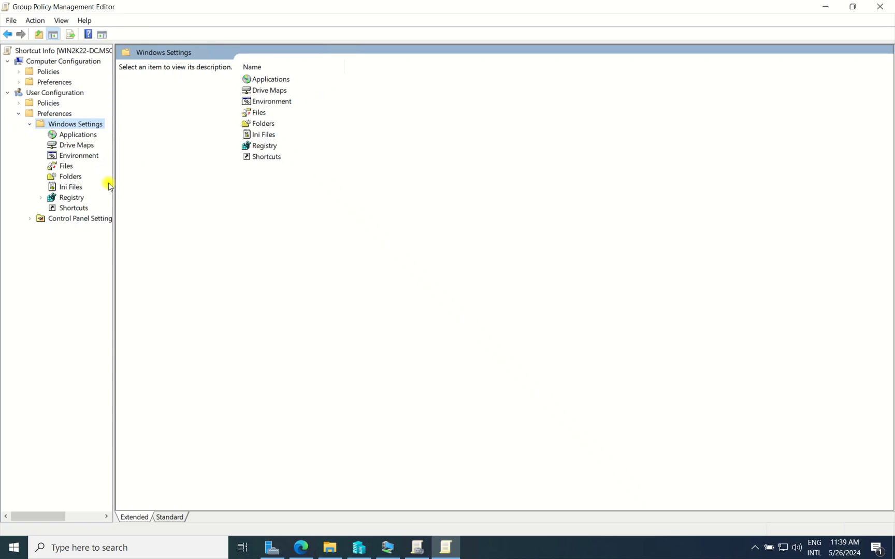
# Step: Start a new shortcut item in the Shortcuts preferences
pyautogui.click(78, 210)
pyautogui.rightClick(366, 147)
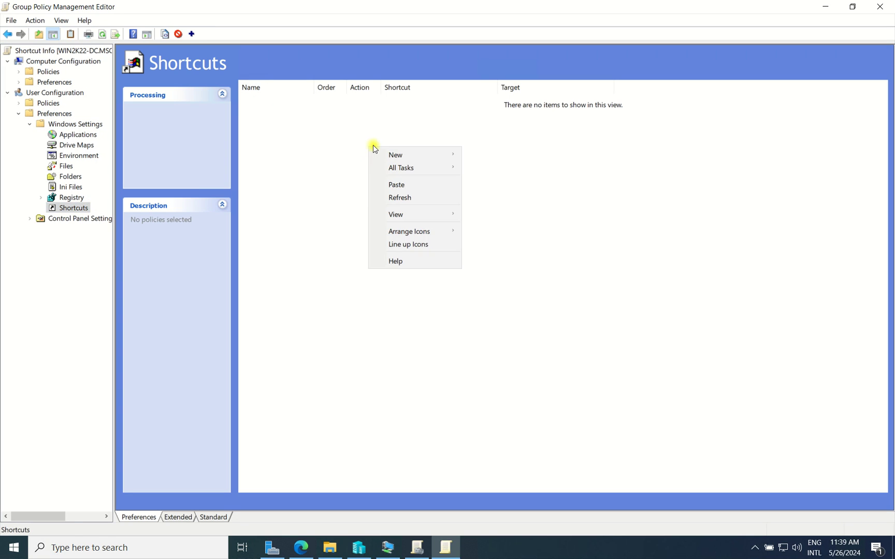
pyautogui.moveTo(402, 155)
pyautogui.click(478, 155)
pyautogui.moveTo(393, 133); pyautogui.dragTo(497, 136)
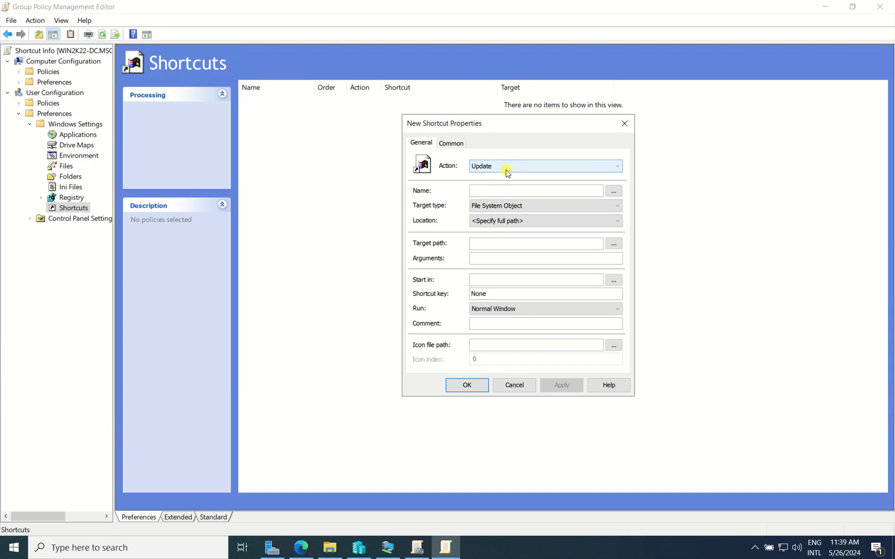
pyautogui.click(512, 190)
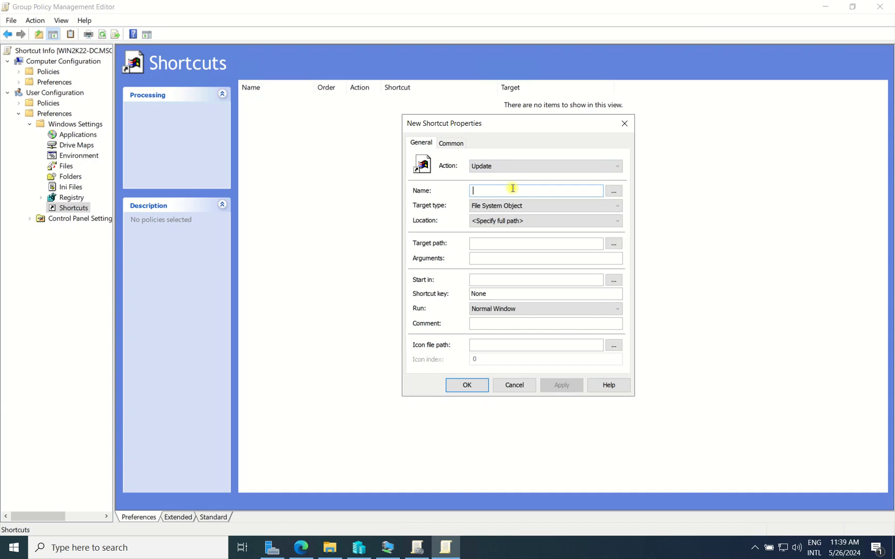
pyautogui.write('Compan')
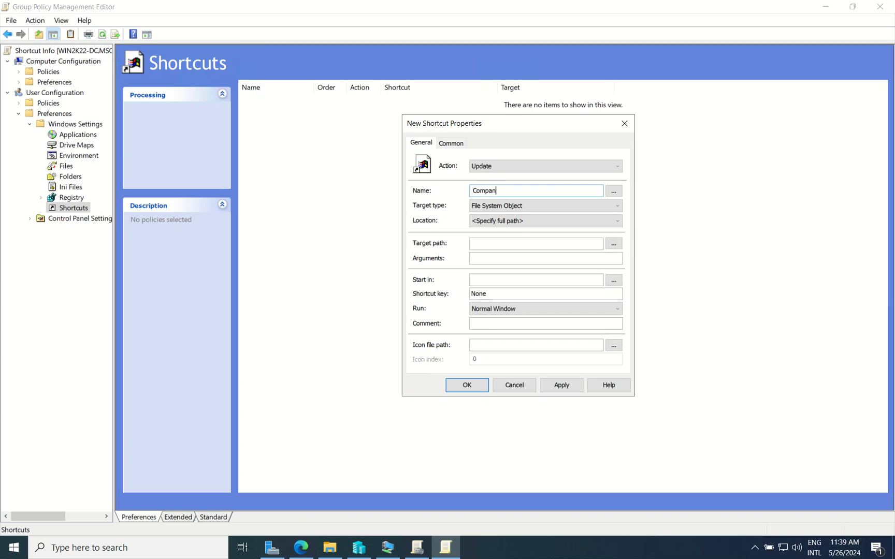
pyautogui.write('y Info')
pyautogui.click(533, 205)
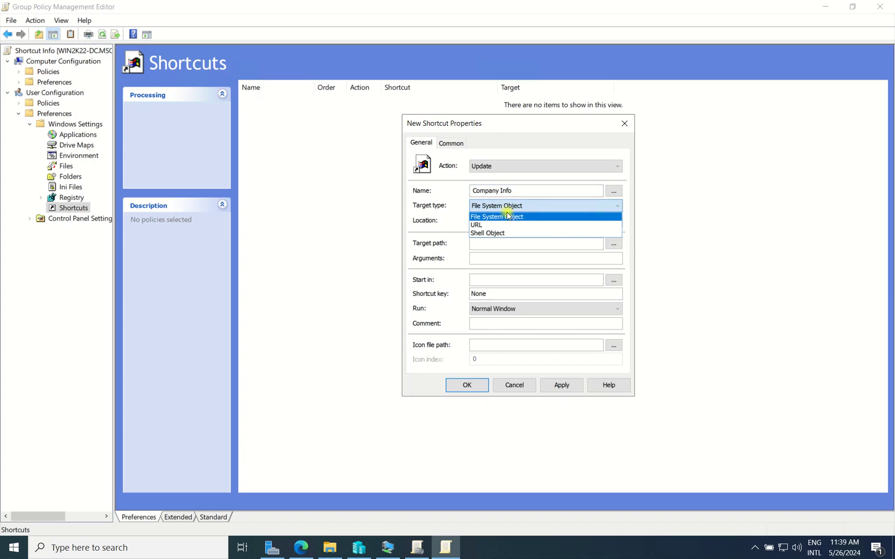
pyautogui.click(479, 226)
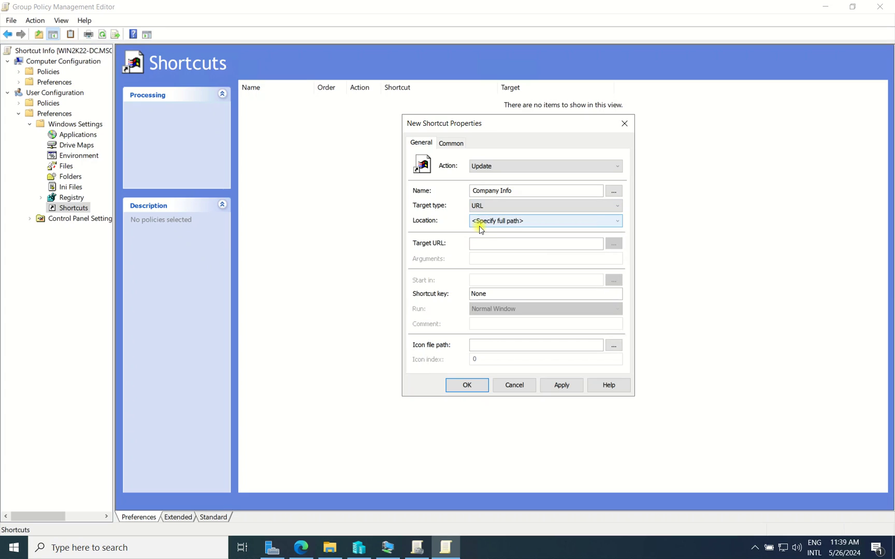
pyautogui.click(523, 243)
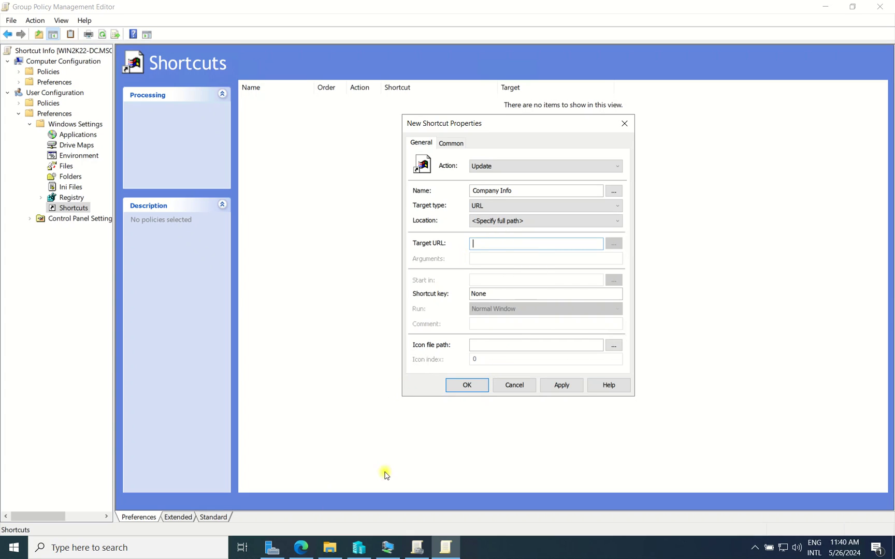
pyautogui.write('www.youtub')
pyautogui.click(301, 548)
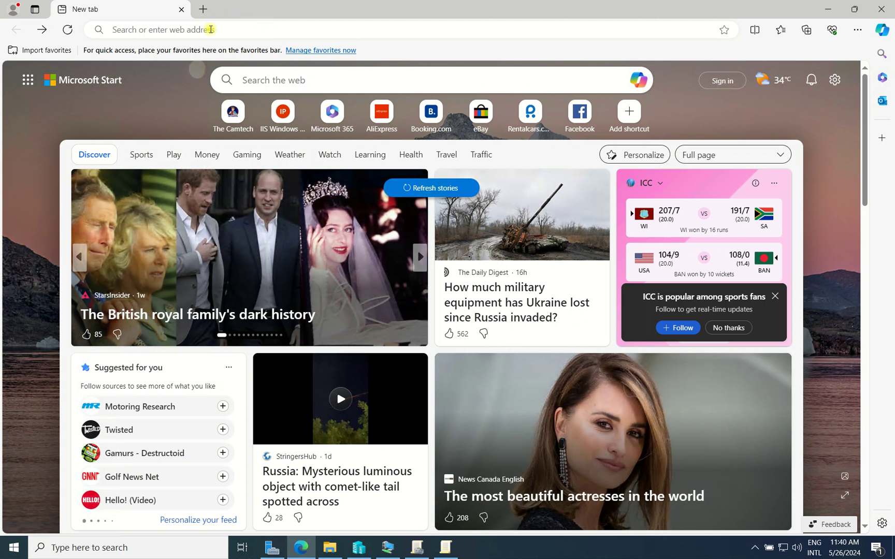
pyautogui.click(210, 29)
pyautogui.write('youtube.com/@msolvedtech')
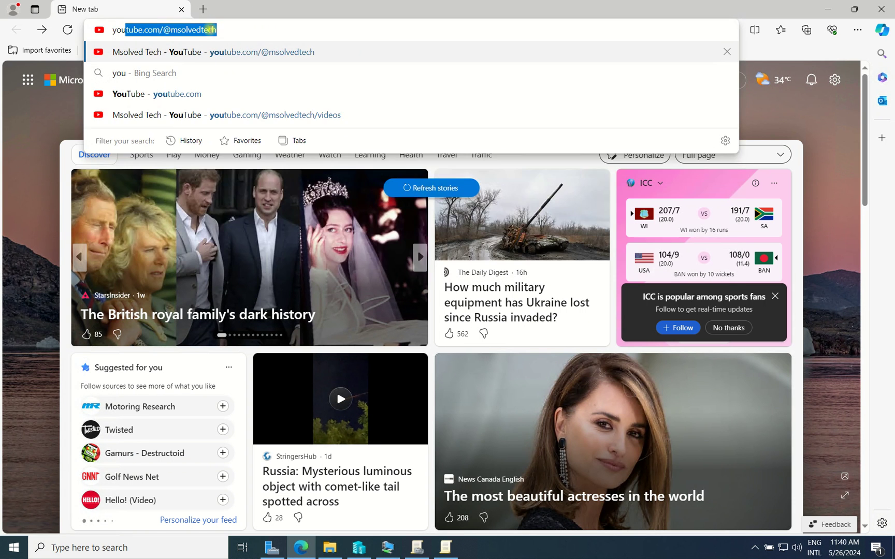
pyautogui.press('Right')
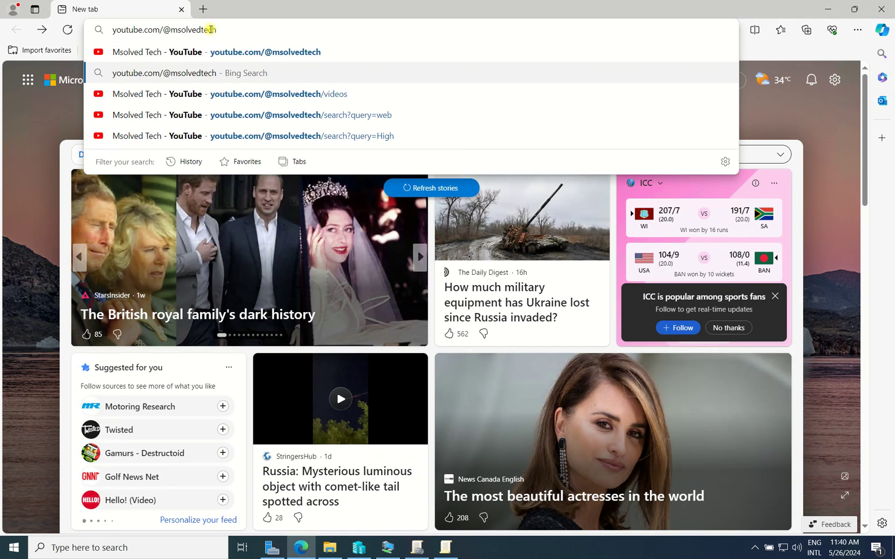
pyautogui.press('Return')
pyautogui.click(211, 29)
pyautogui.hotkey('ctrl', 'c')
pyautogui.rightClick(211, 29)
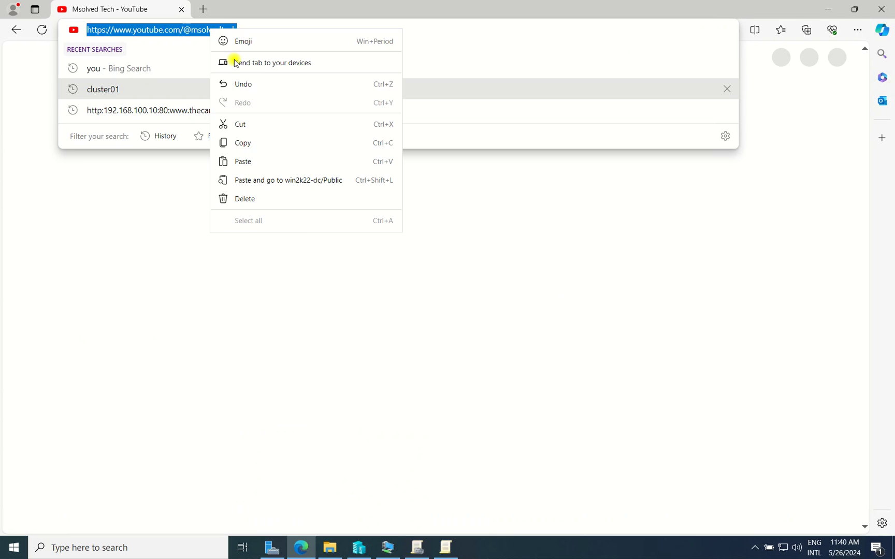
pyautogui.click(248, 143)
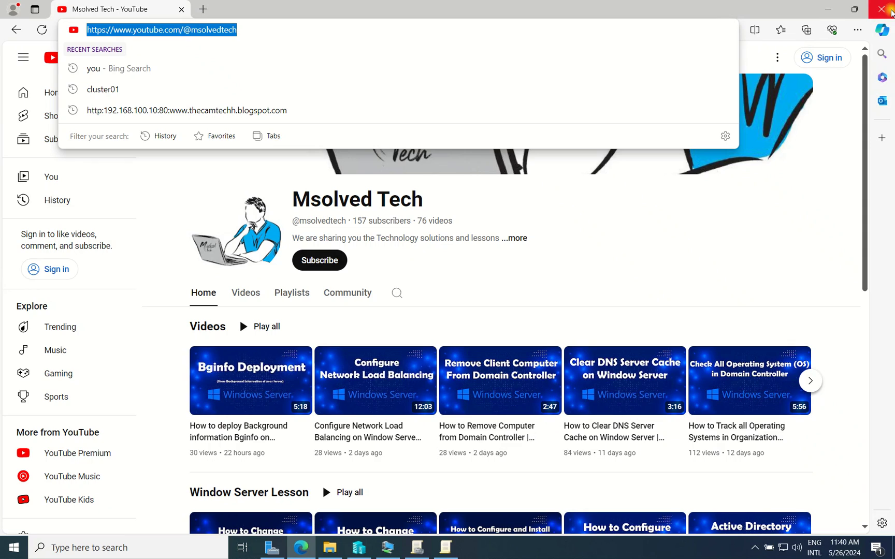
pyautogui.click(890, 10)
pyautogui.moveTo(515, 243); pyautogui.dragTo(426, 243)
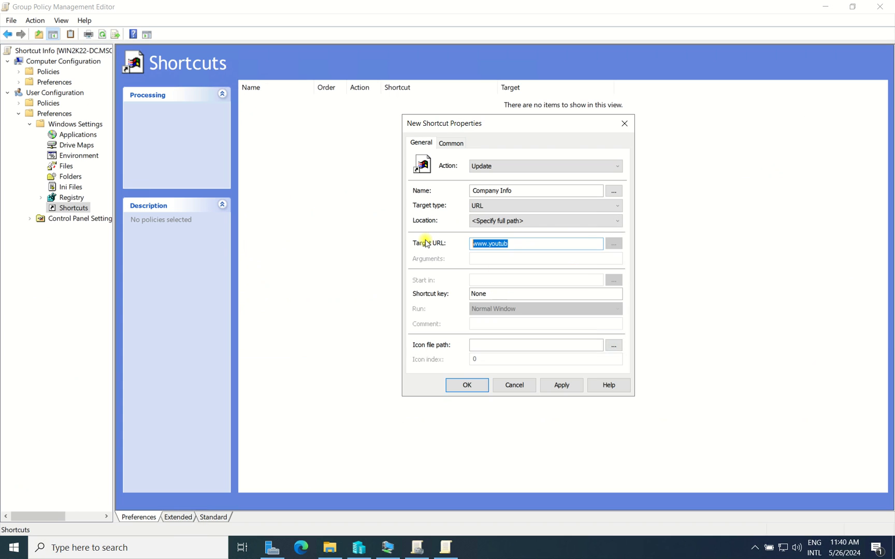
pyautogui.hotkey('ctrl', 'v')
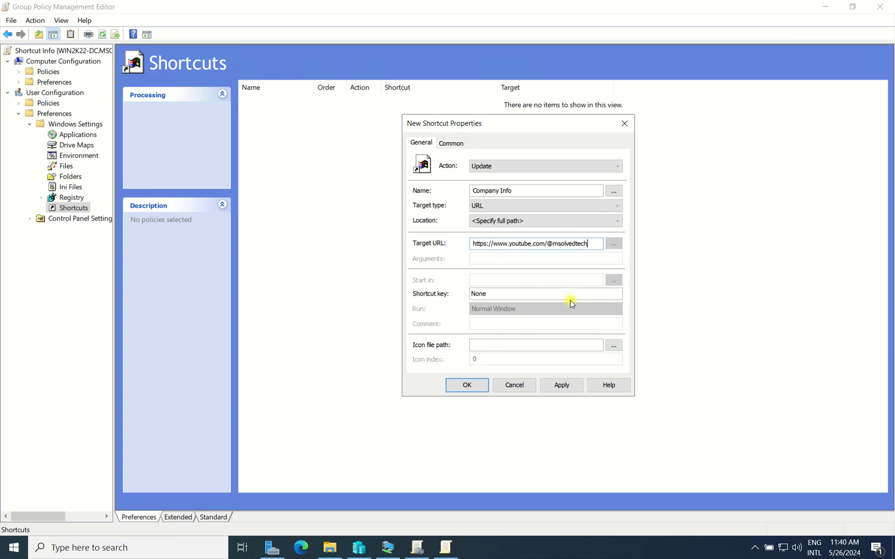
pyautogui.click(507, 346)
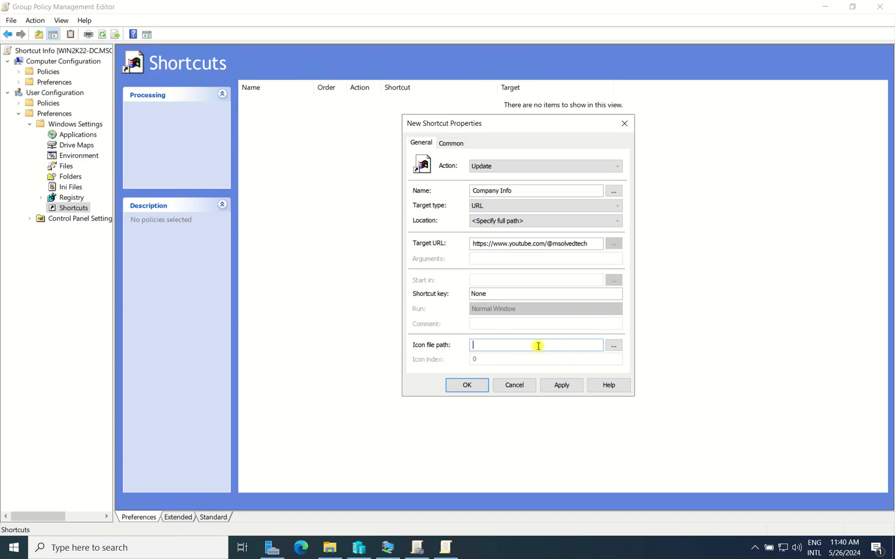
pyautogui.click(613, 345)
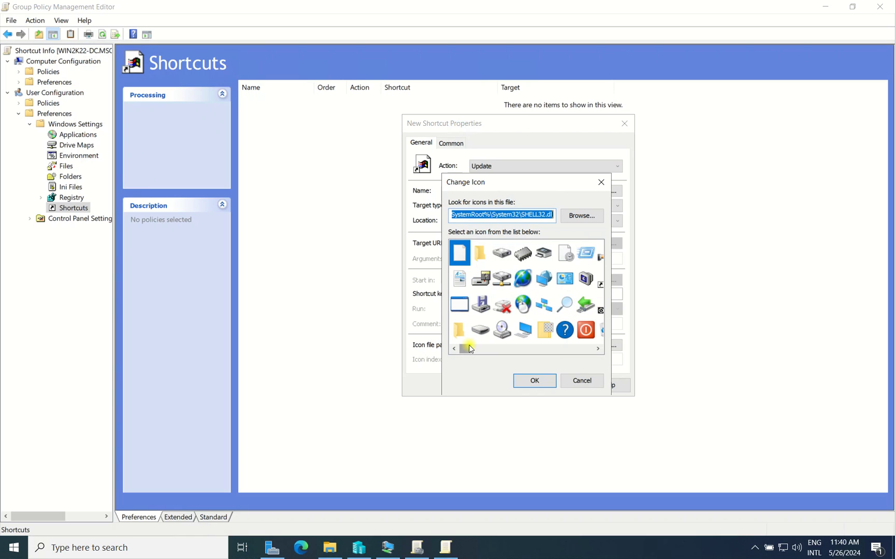
pyautogui.click(543, 280)
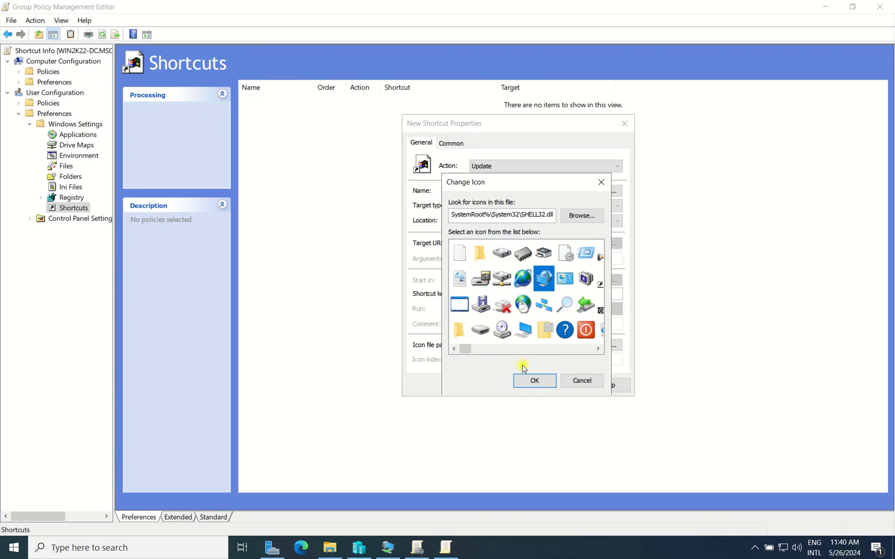
pyautogui.click(541, 382)
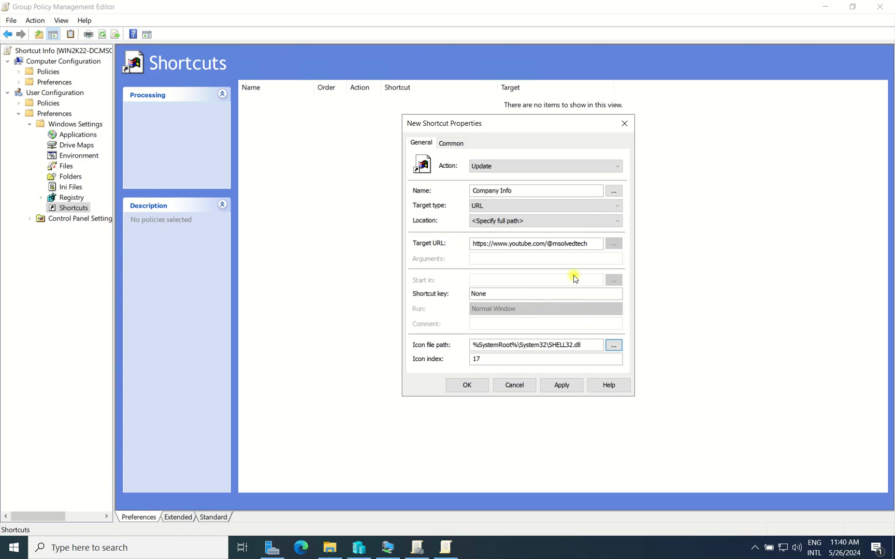
pyautogui.click(563, 386)
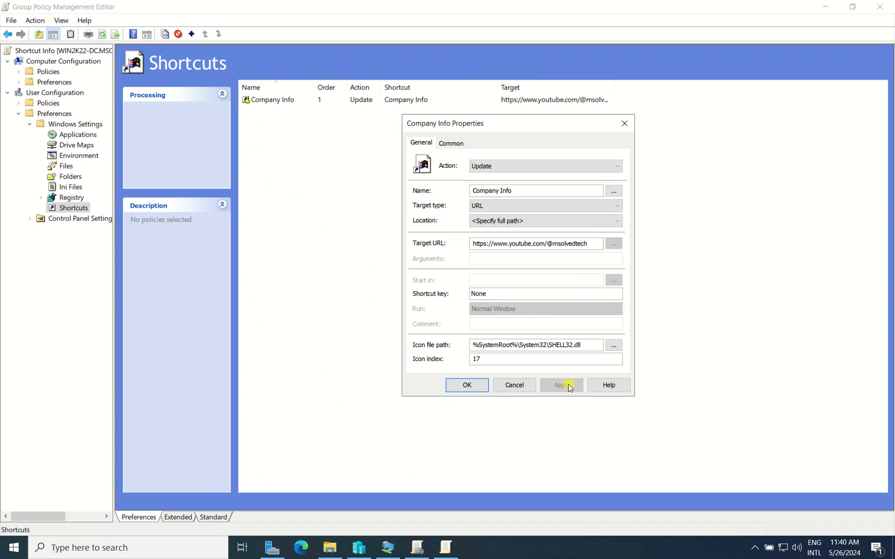
pyautogui.click(467, 385)
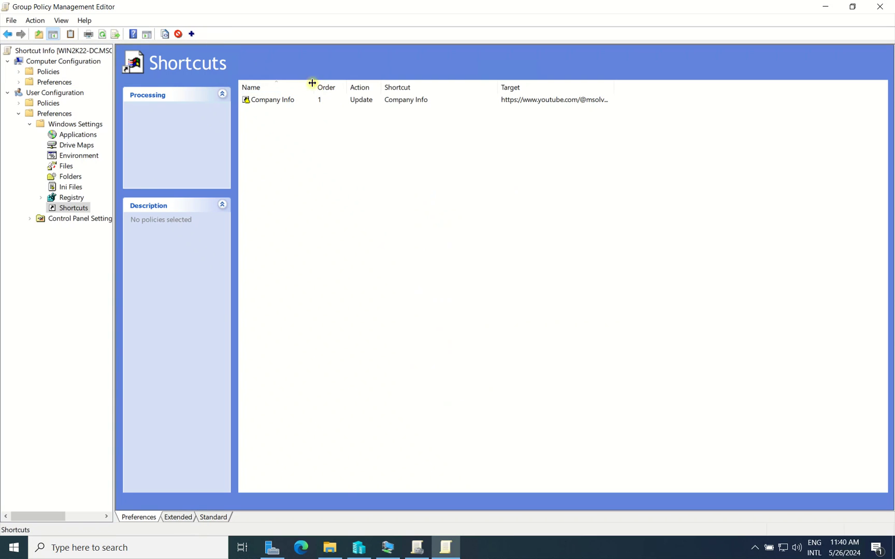
pyautogui.moveTo(311, 86); pyautogui.dragTo(303, 124)
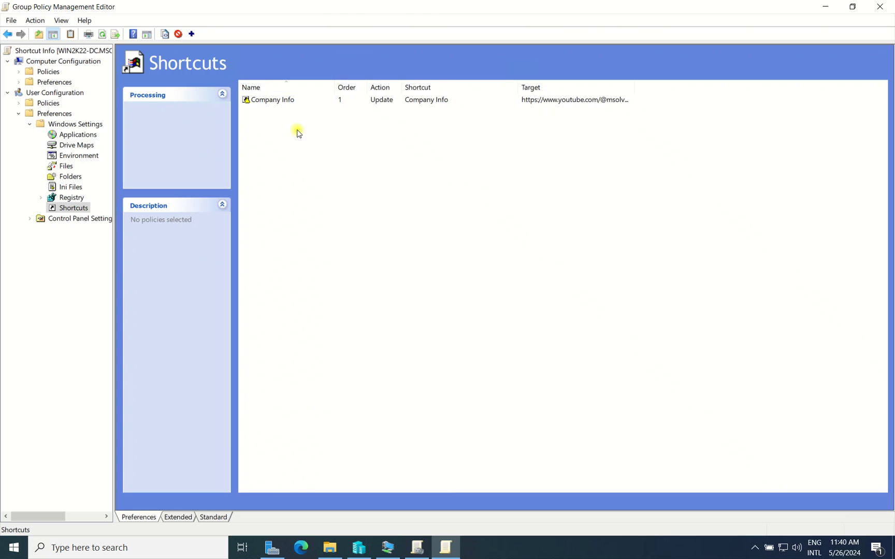
# Step: Add a second new shortcut item to the Shortcuts list
pyautogui.rightClick(262, 150)
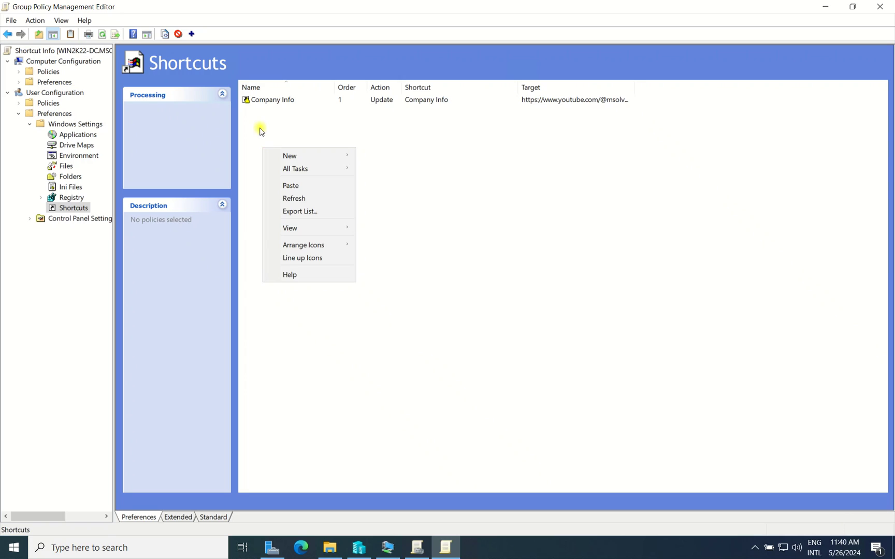
pyautogui.rightClick(261, 128)
pyautogui.moveTo(277, 136)
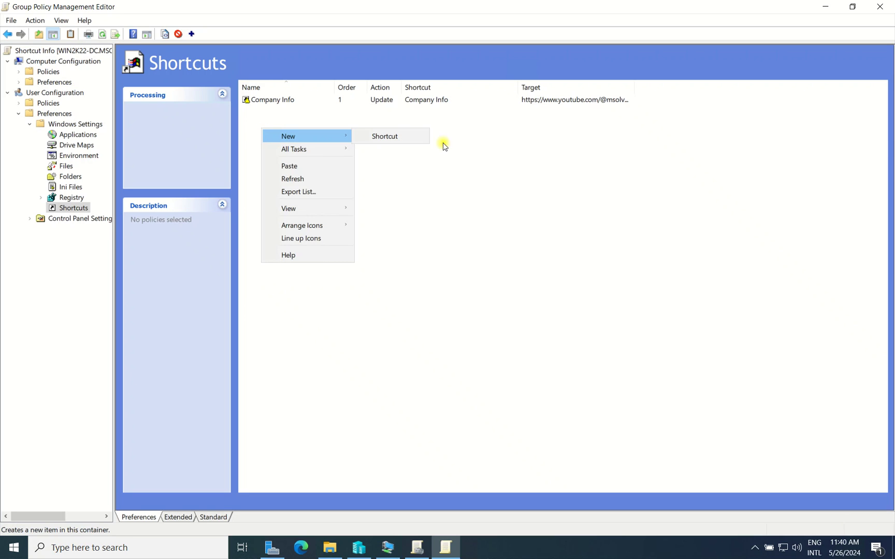
pyautogui.click(388, 136)
pyautogui.moveTo(485, 120); pyautogui.dragTo(398, 110)
# Step: Name the shortcut 'Public Files' as a File System Object and locate the Public folder in File Explorer
pyautogui.click(410, 182)
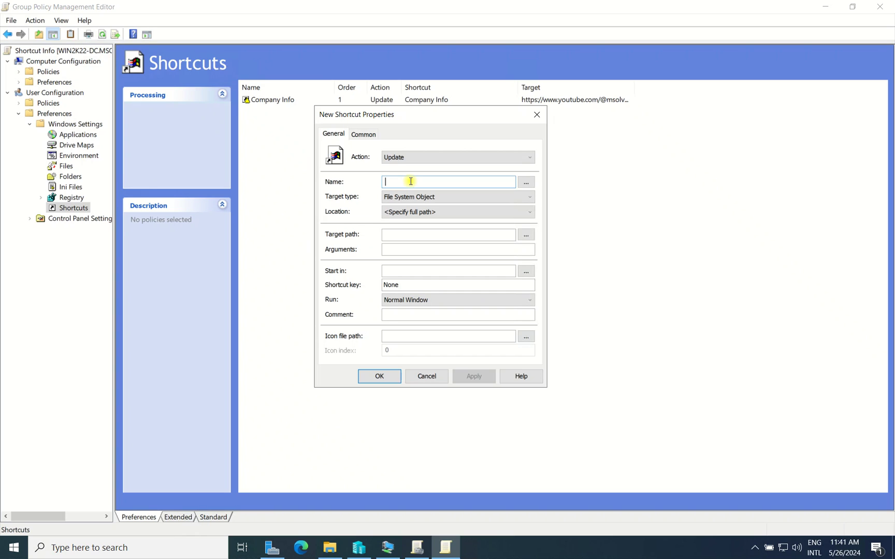
pyautogui.write('C')
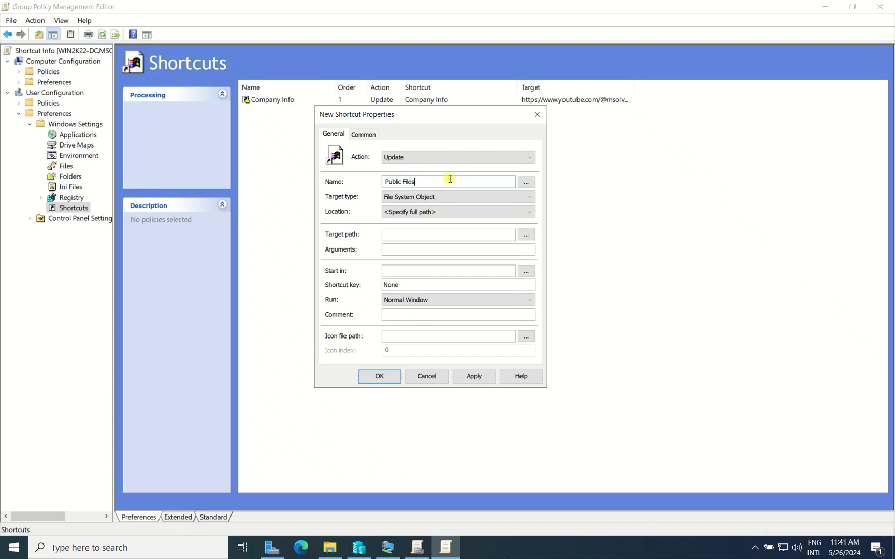
pyautogui.click(421, 198)
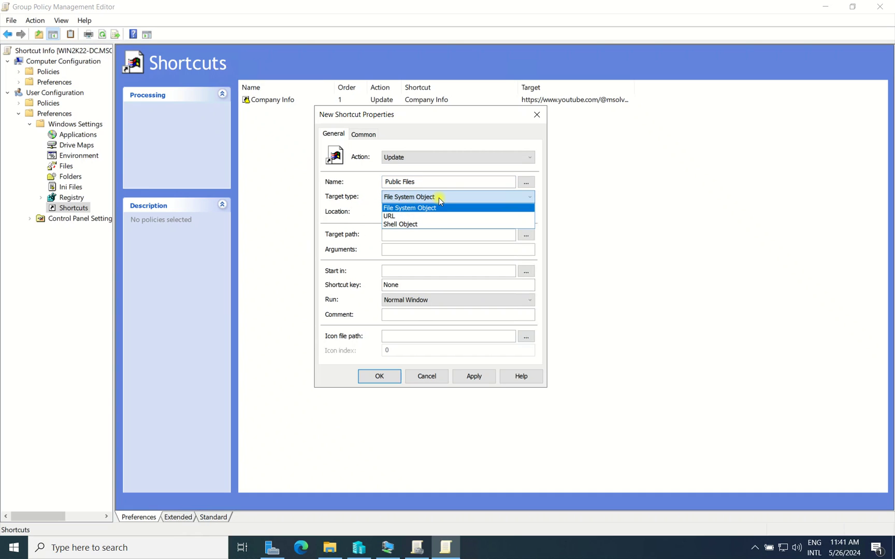
pyautogui.click(438, 197)
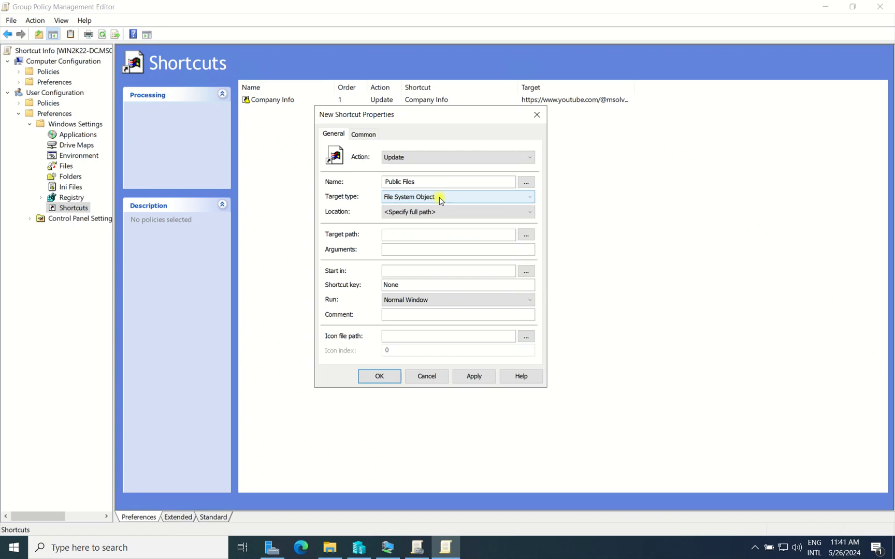
pyautogui.click(413, 234)
pyautogui.click(330, 548)
pyautogui.click(129, 141)
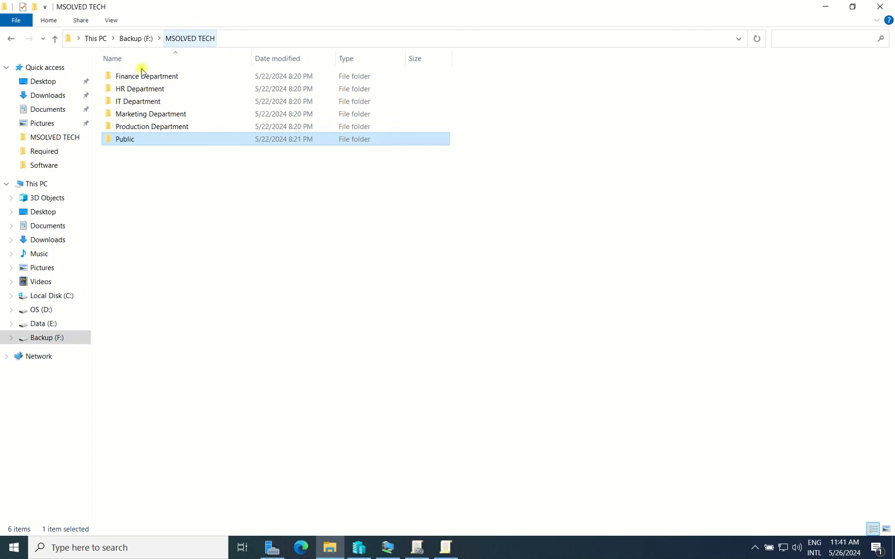
# Step: Copy the Public folder's network path \\WIN2K22-DC\Public from its Sharing properties
pyautogui.rightClick(119, 140)
pyautogui.click(167, 395)
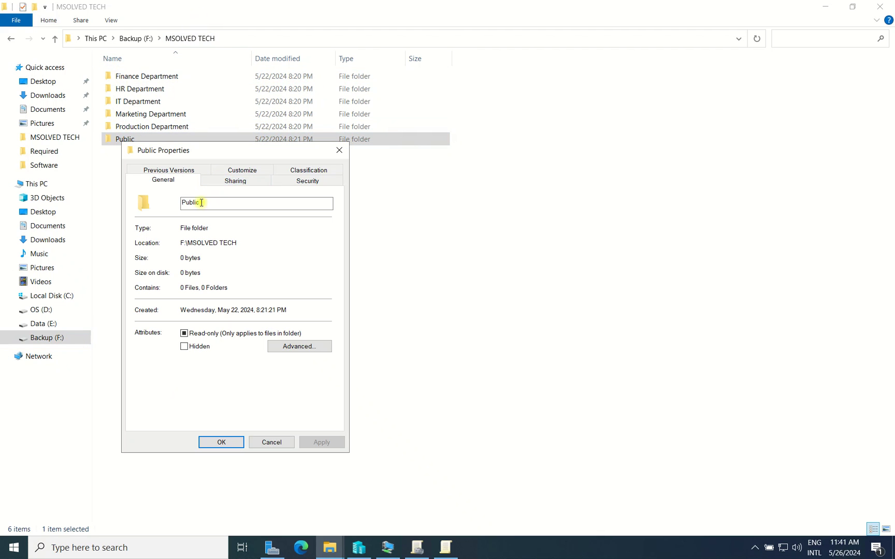
pyautogui.click(236, 180)
pyautogui.doubleClick(146, 243)
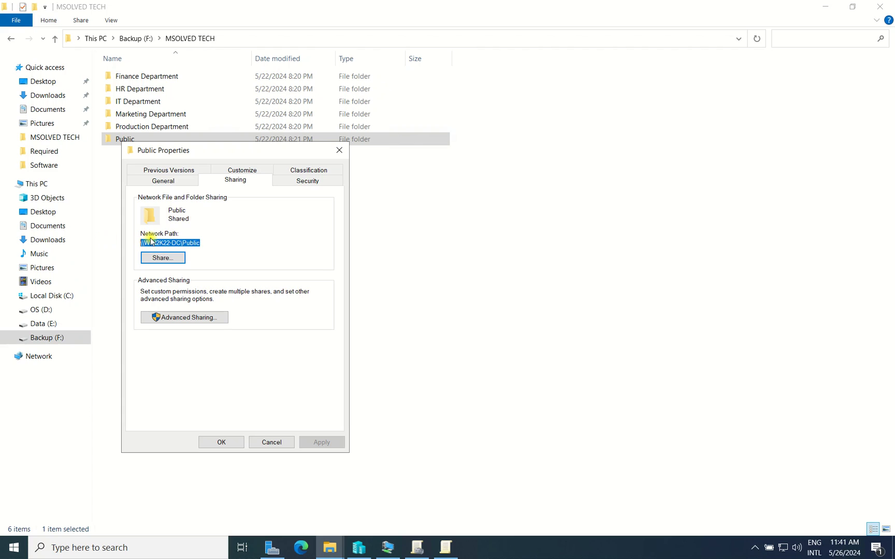
pyautogui.rightClick(168, 245)
pyautogui.click(200, 277)
pyautogui.click(228, 444)
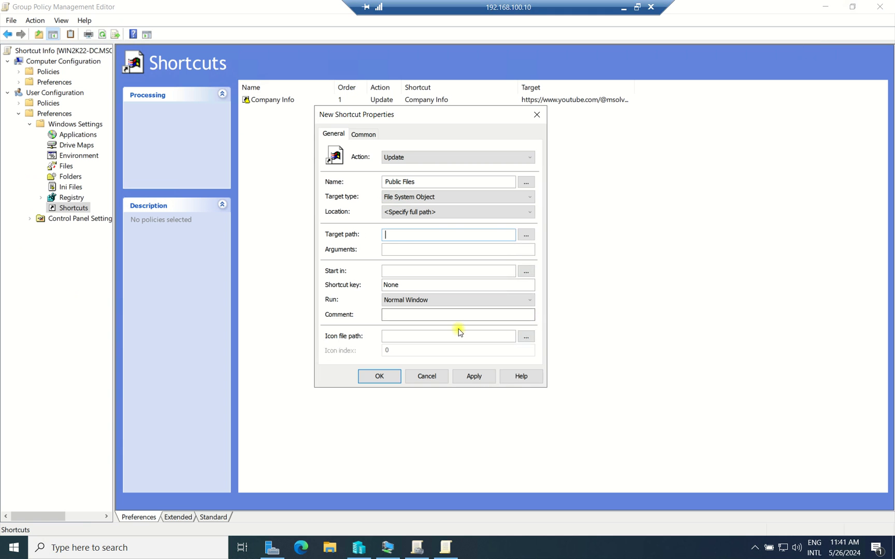
# Step: Set the Public Files shortcut's target path to \\WIN2K22-DC\Public
pyautogui.hotkey('ctrl', 'v')
pyautogui.click(525, 235)
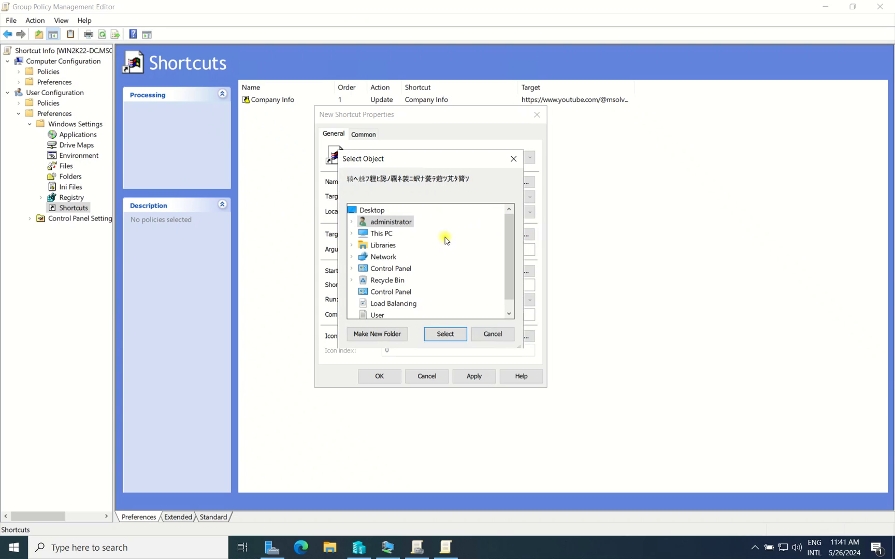
pyautogui.click(513, 159)
pyautogui.doubleClick(435, 235)
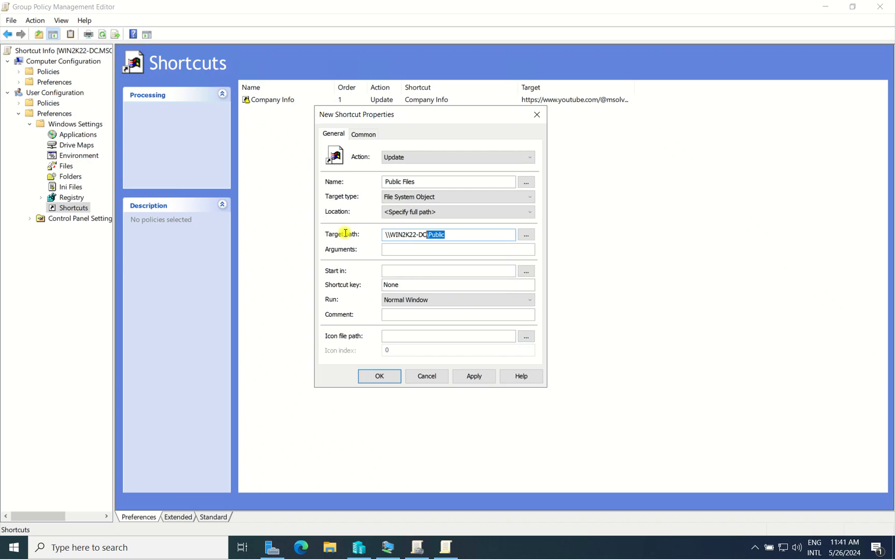
# Step: Give the shortcut SHELL32.dll icon 26, save it, and close the policy editor
pyautogui.click(386, 336)
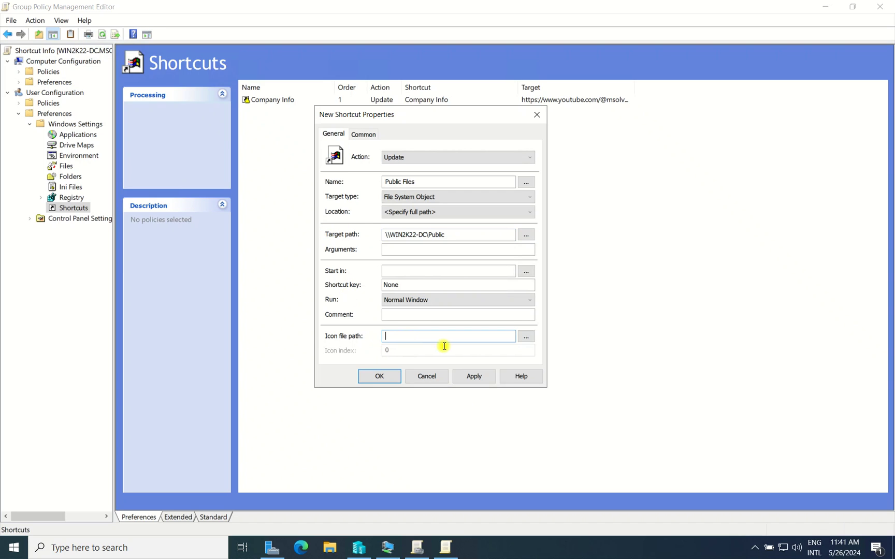
pyautogui.click(528, 338)
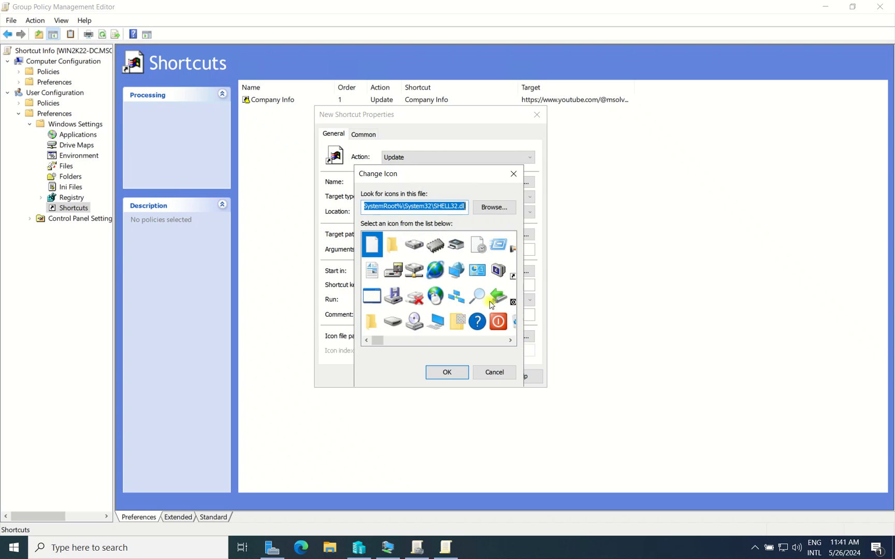
pyautogui.click(513, 174)
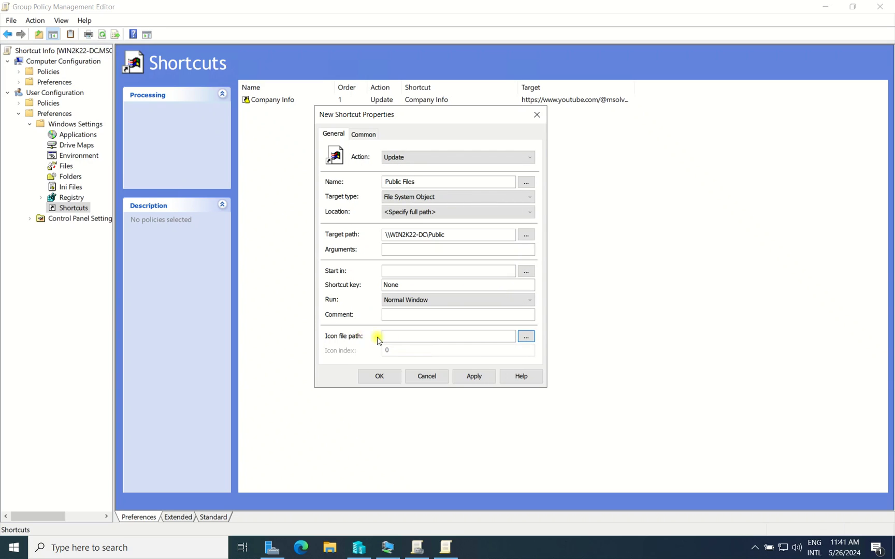
pyautogui.click(526, 336)
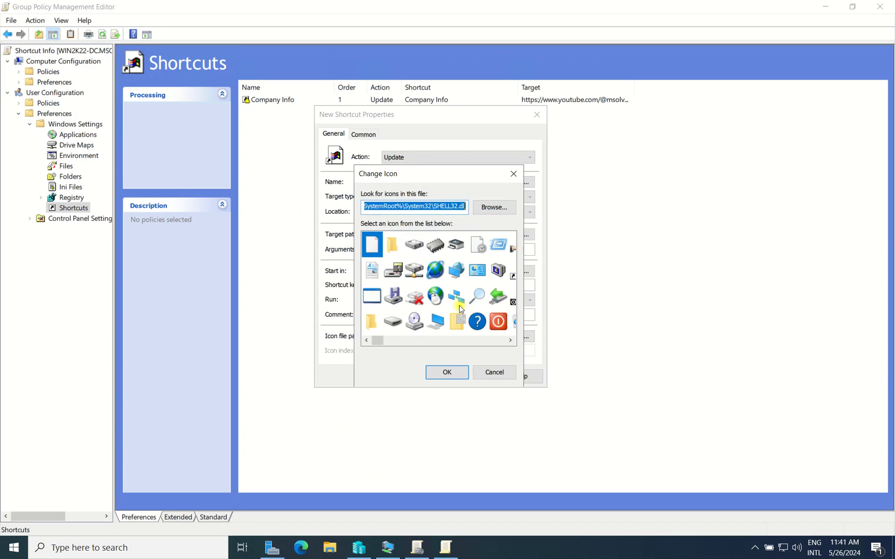
pyautogui.click(499, 296)
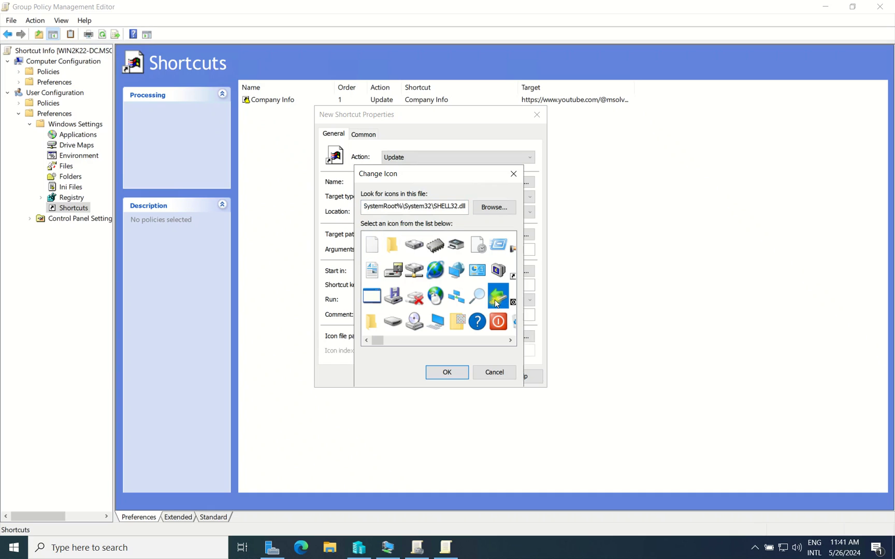
pyautogui.click(448, 371)
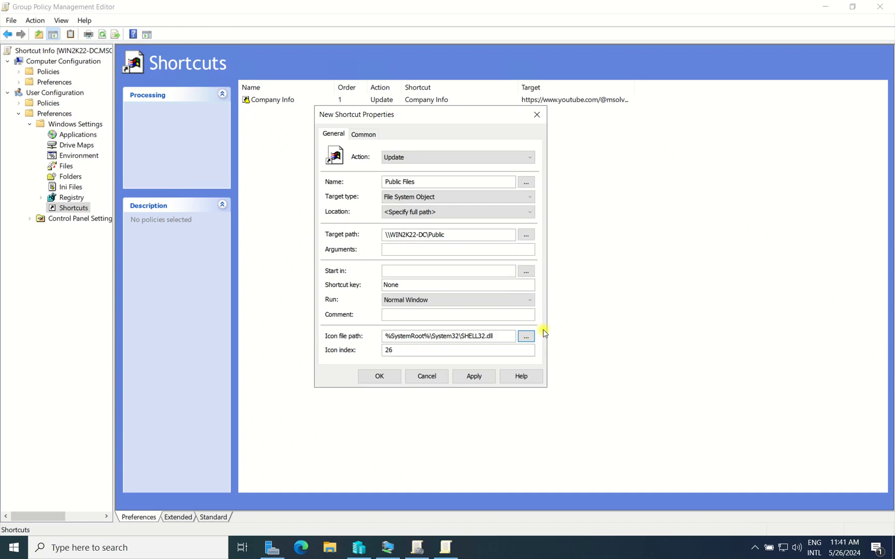
pyautogui.click(457, 376)
pyautogui.click(372, 376)
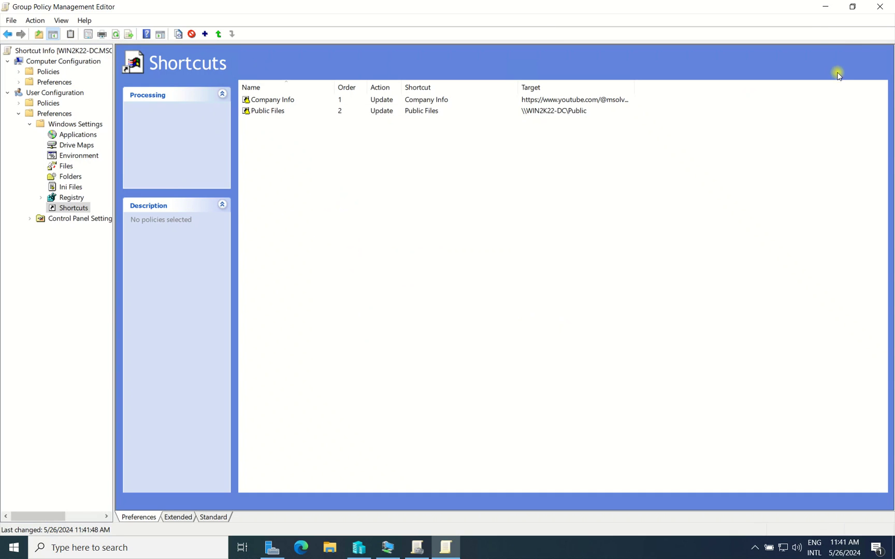
pyautogui.click(879, 7)
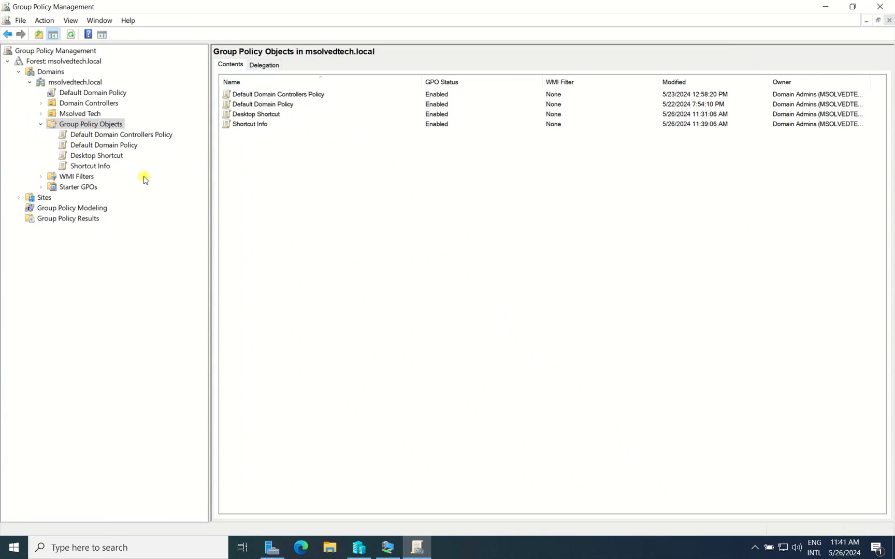
# Step: Expand Msolved Tech, browse its Finance, Management, HR and IT department OUs, then bring up Msolved Tech's options
pyautogui.doubleClick(78, 114)
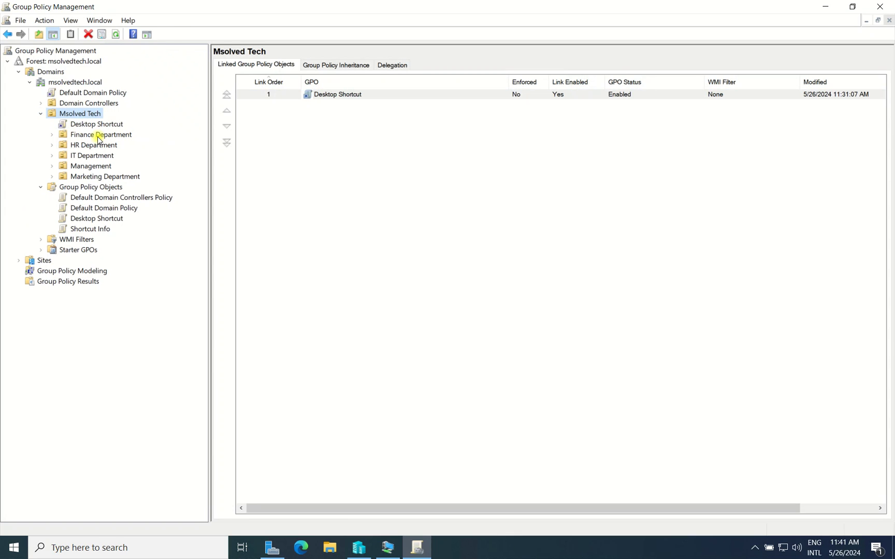
pyautogui.click(98, 135)
pyautogui.click(101, 166)
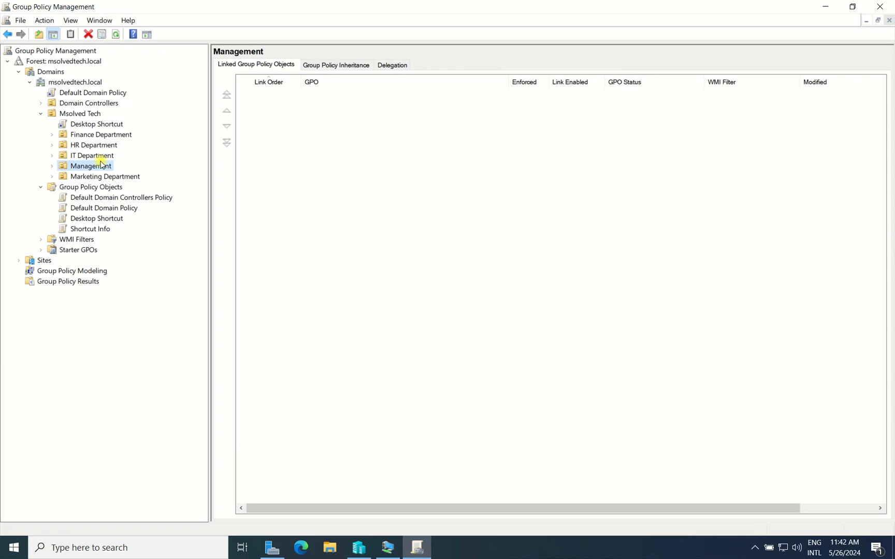
pyautogui.click(96, 147)
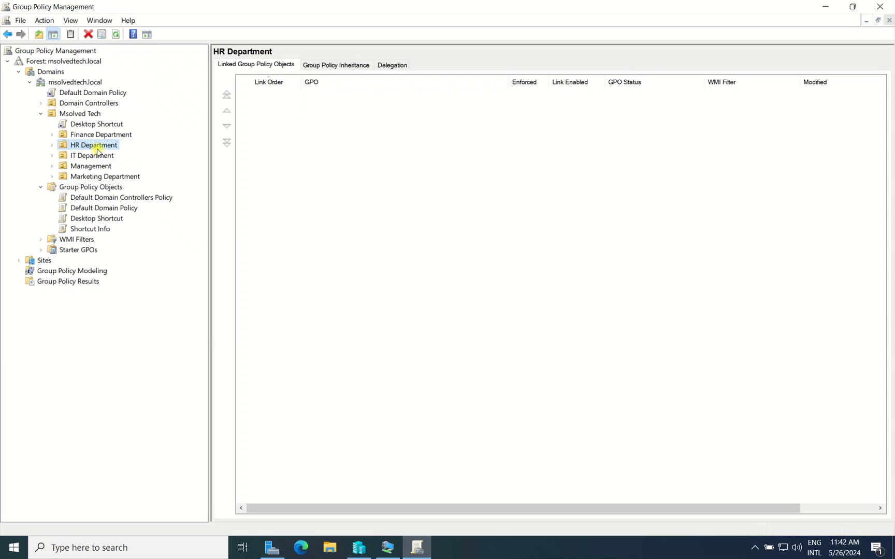
pyautogui.rightClick(98, 149)
pyautogui.click(66, 158)
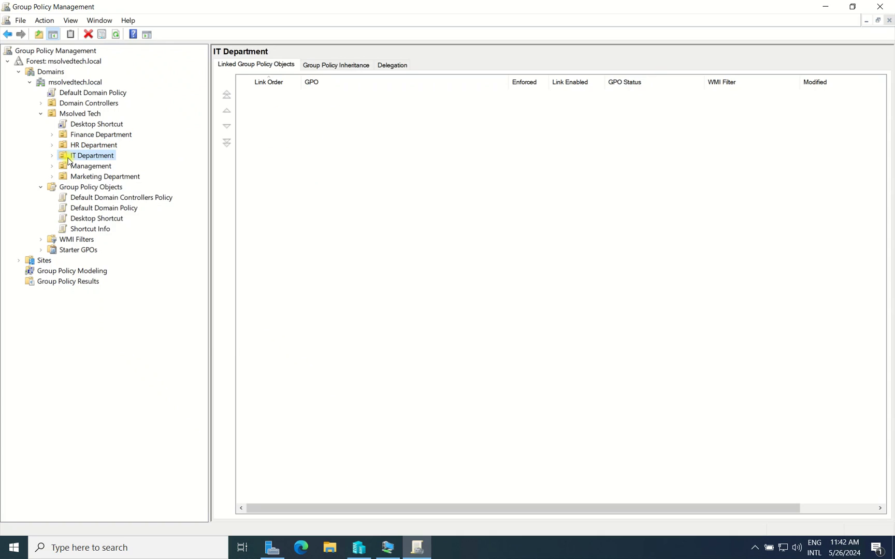
pyautogui.rightClick(68, 157)
pyautogui.click(73, 158)
pyautogui.press('Escape')
pyautogui.rightClick(83, 115)
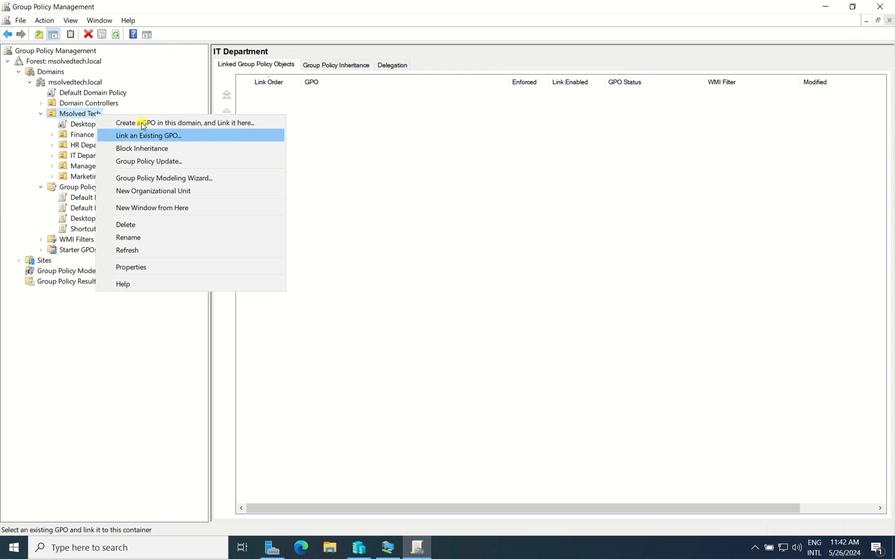
# Step: Link the existing Shortcut Info GPO to the Msolved Tech OU
pyautogui.click(139, 137)
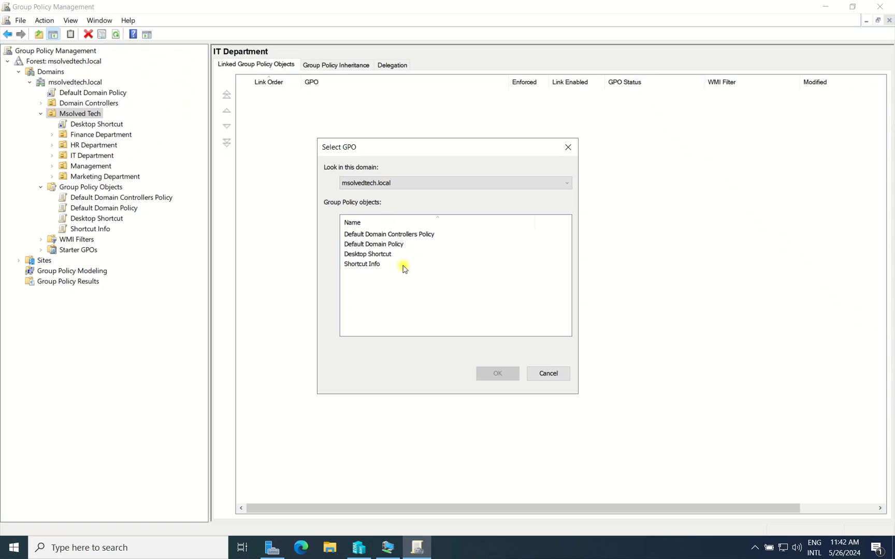
pyautogui.click(357, 266)
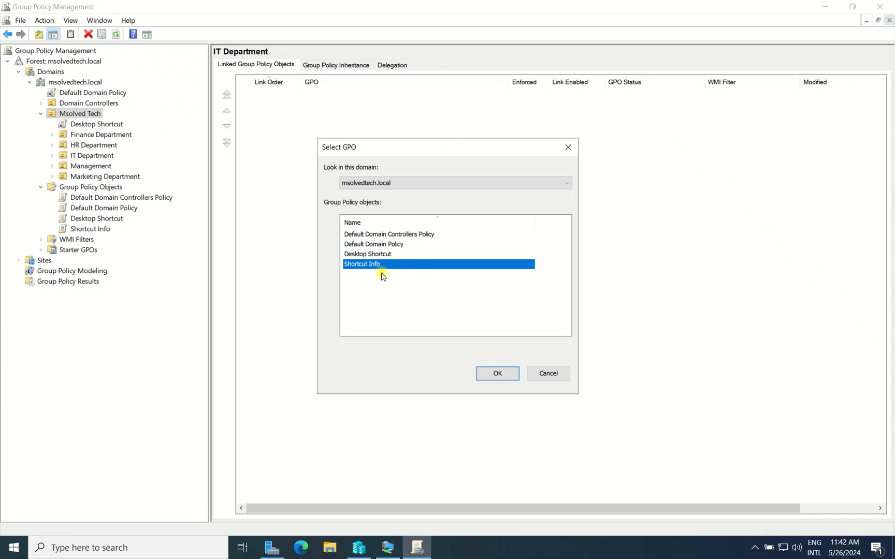
pyautogui.click(507, 374)
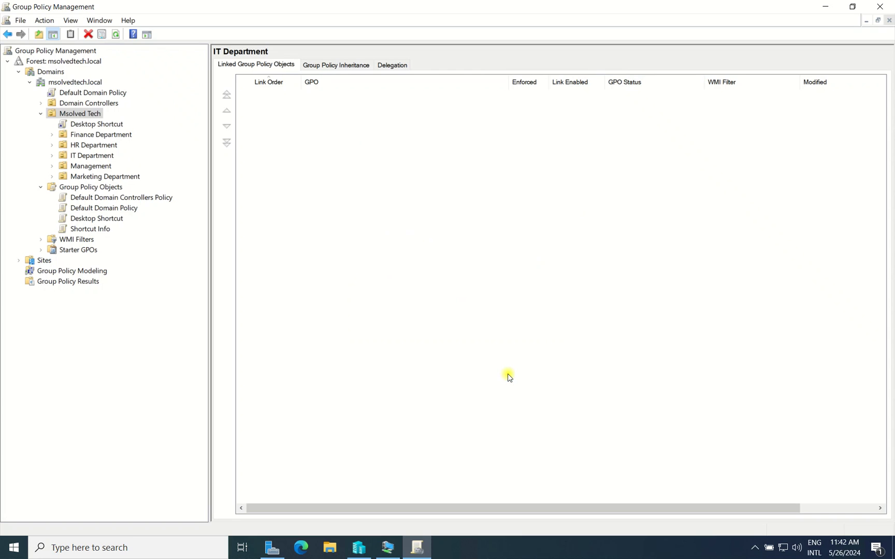
# Step: Dismiss the link warning, close Group Policy Management, and minimize Server Manager
pyautogui.click(91, 135)
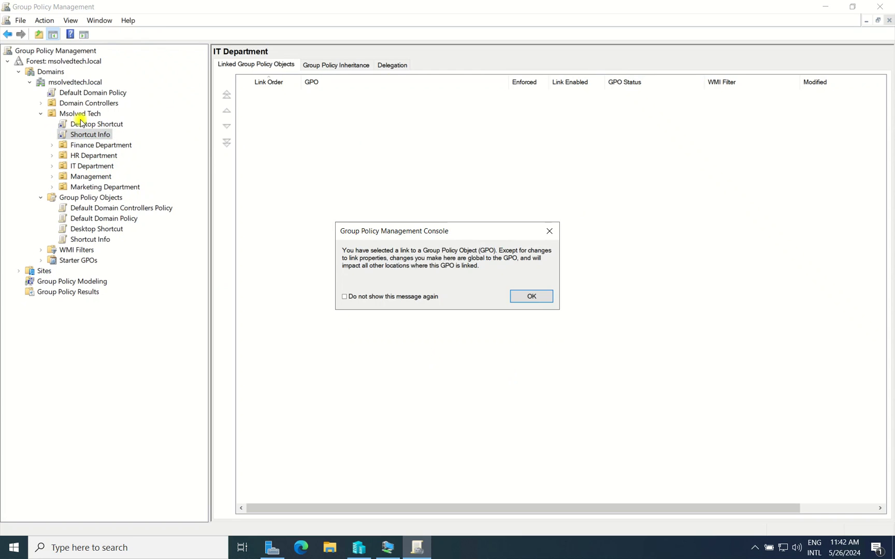
pyautogui.click(549, 231)
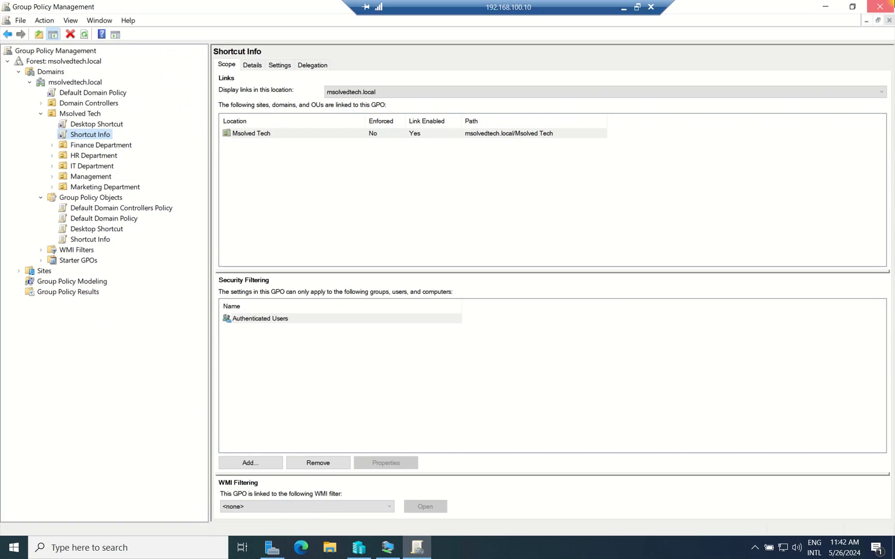
pyautogui.click(879, 6)
pyautogui.click(825, 7)
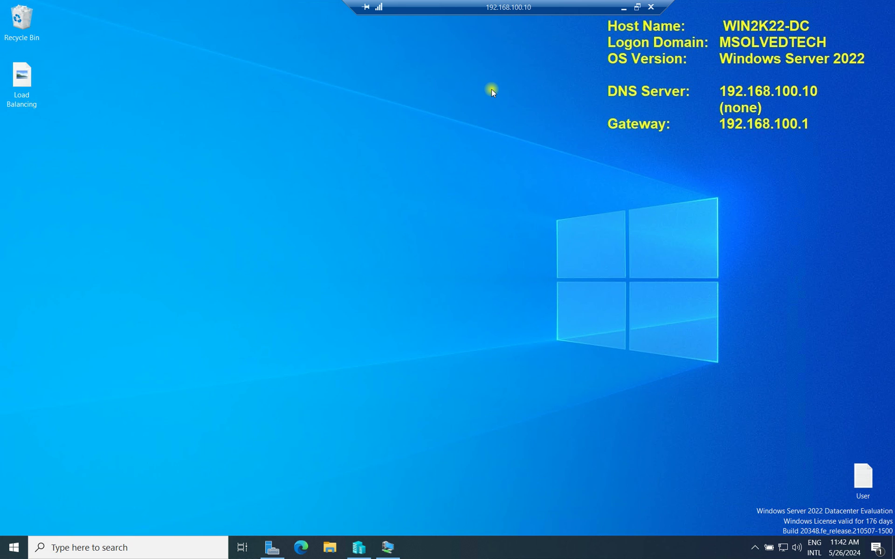
# Step: Launch Command Prompt by searching for cmd in Start
pyautogui.press('super')
pyautogui.write('cd')
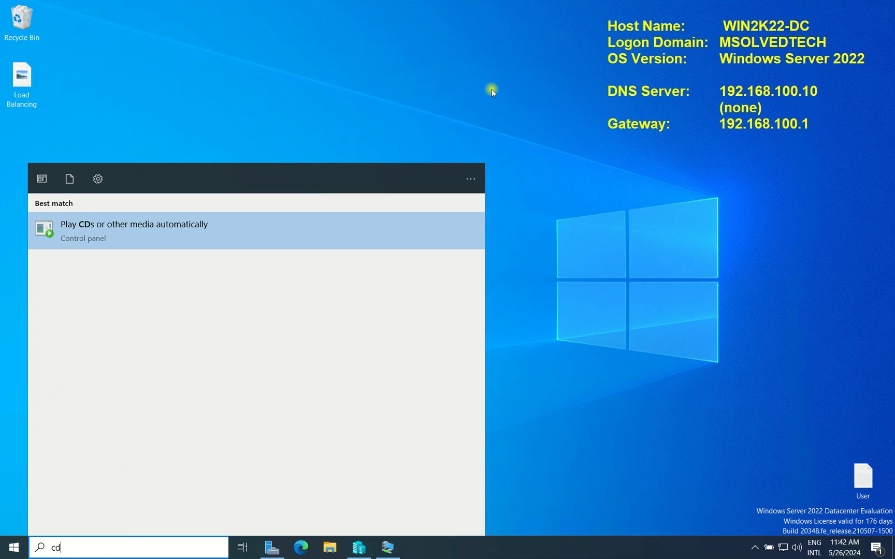
pyautogui.press('BackSpace')
pyautogui.write('md')
pyautogui.press('Return')
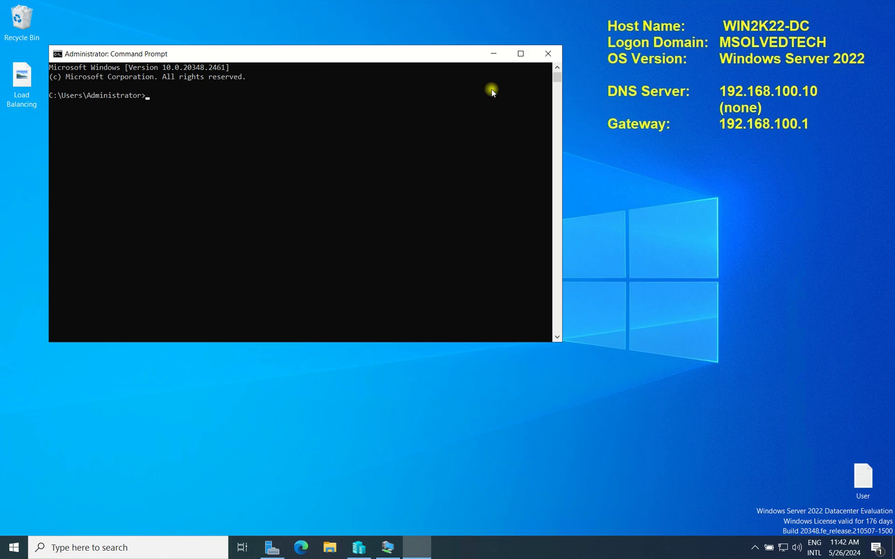
pyautogui.moveTo(316, 54); pyautogui.dragTo(398, 62)
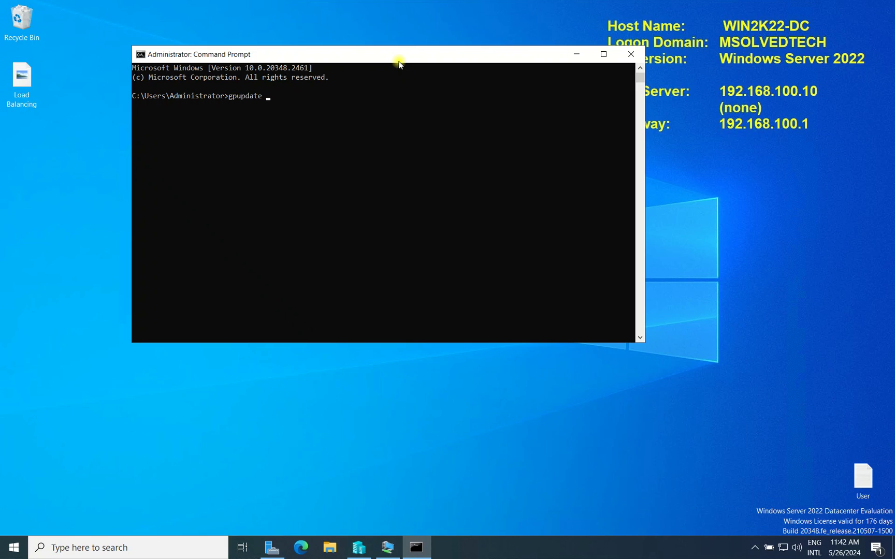
# Step: Run gpupdate /force and bring the client VM window to the front
pyautogui.press('Return')
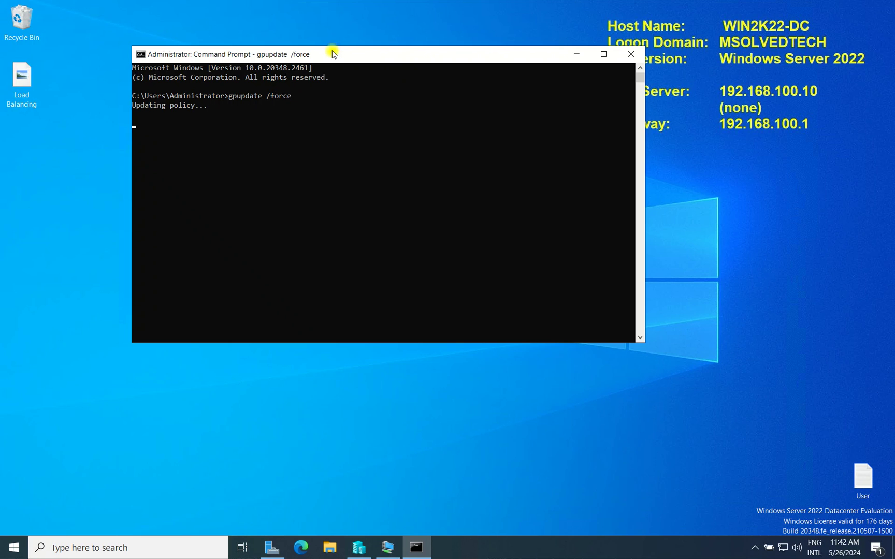
pyautogui.moveTo(382, 58); pyautogui.dragTo(292, 43)
pyautogui.click(446, 467)
pyautogui.click(388, 547)
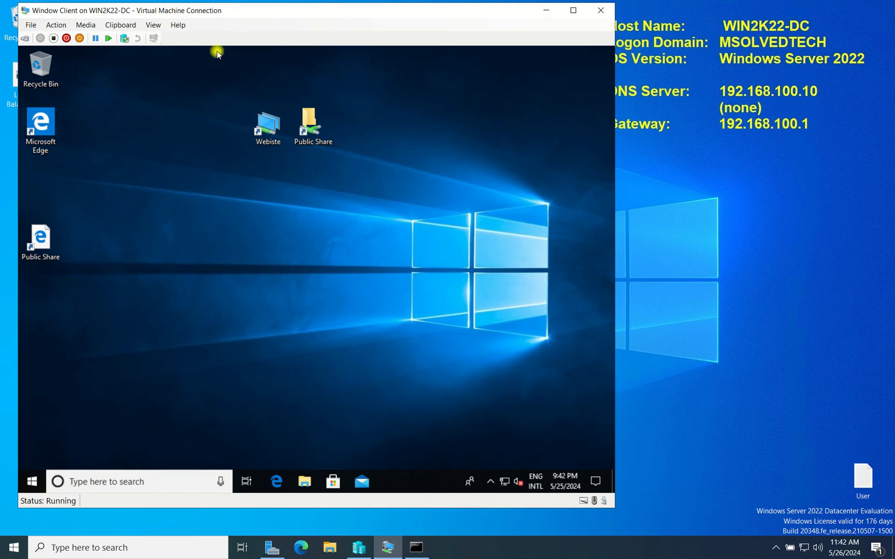
# Step: Refresh the client desktop twice and move the Webiste shortcut to the top row
pyautogui.moveTo(307, 10); pyautogui.dragTo(595, 20)
pyautogui.rightClick(652, 174)
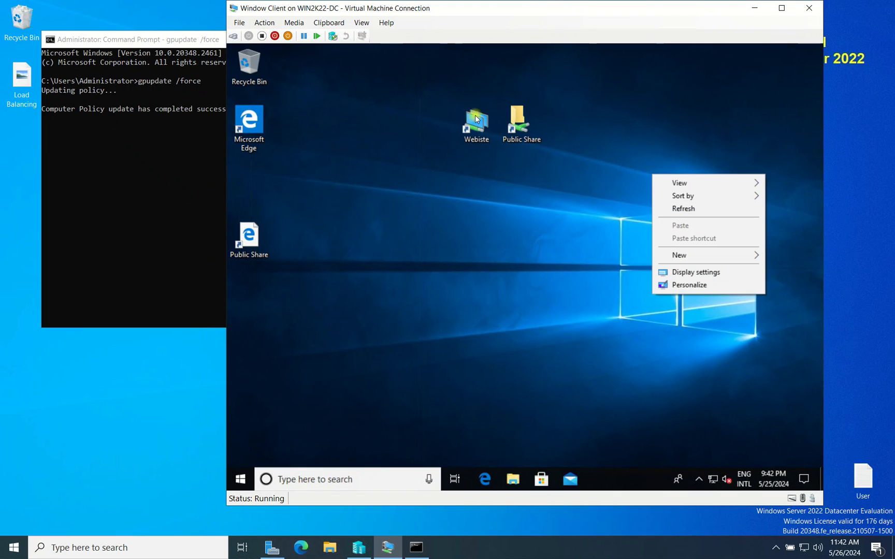
pyautogui.moveTo(464, 125); pyautogui.dragTo(284, 65)
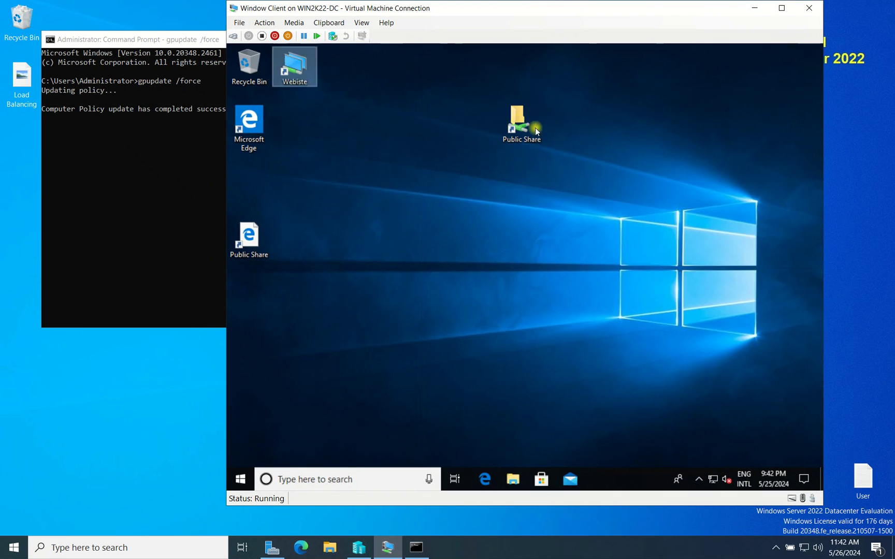
pyautogui.rightClick(484, 234)
pyautogui.click(514, 269)
pyautogui.rightClick(483, 243)
pyautogui.click(509, 270)
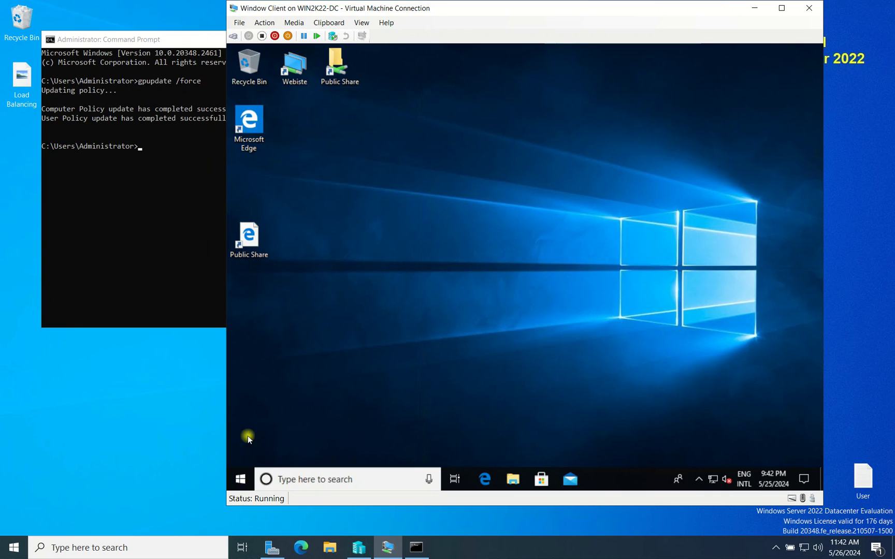
# Step: Sign out of the client VM's user session from the Start menu
pyautogui.click(242, 477)
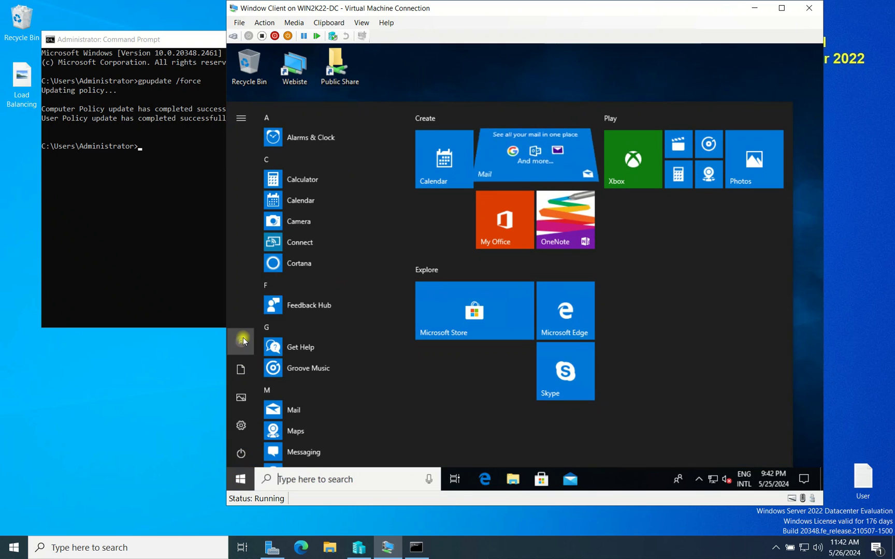
pyautogui.click(242, 340)
pyautogui.click(267, 291)
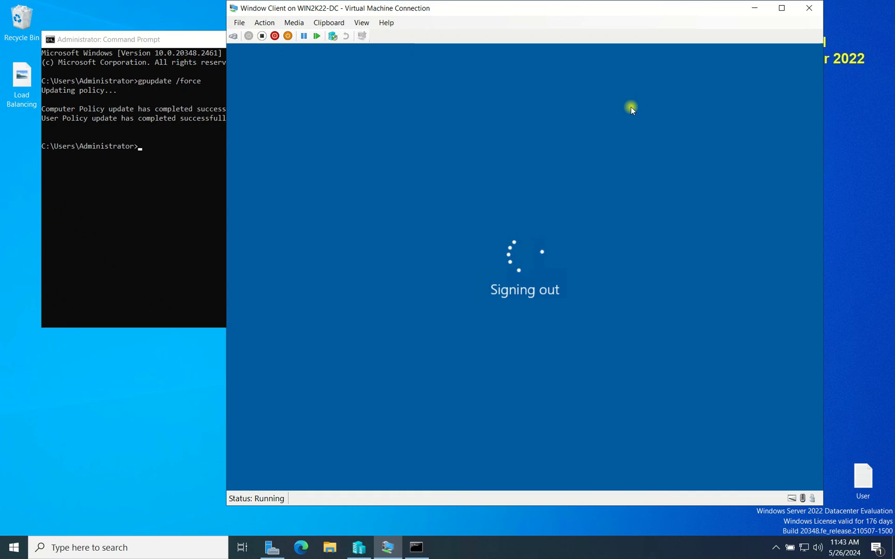
# Step: Sign back in to the client VM with the account password
pyautogui.moveTo(619, 9); pyautogui.dragTo(604, 13)
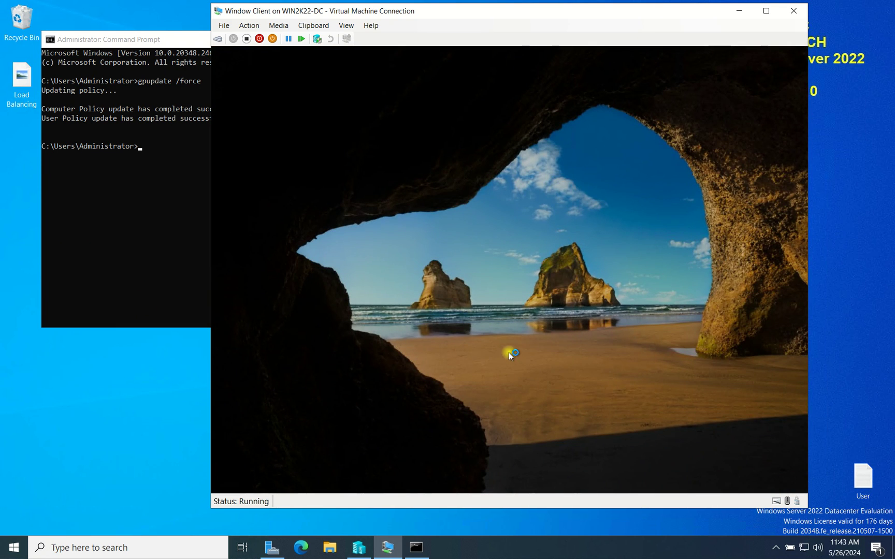
pyautogui.write('•')
pyautogui.press('BackSpace')
pyautogui.write('••')
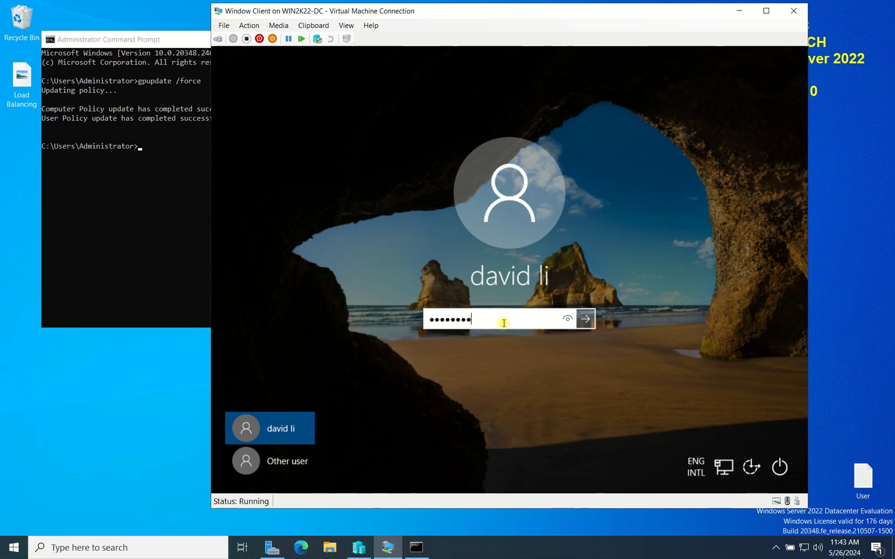
pyautogui.press('Return')
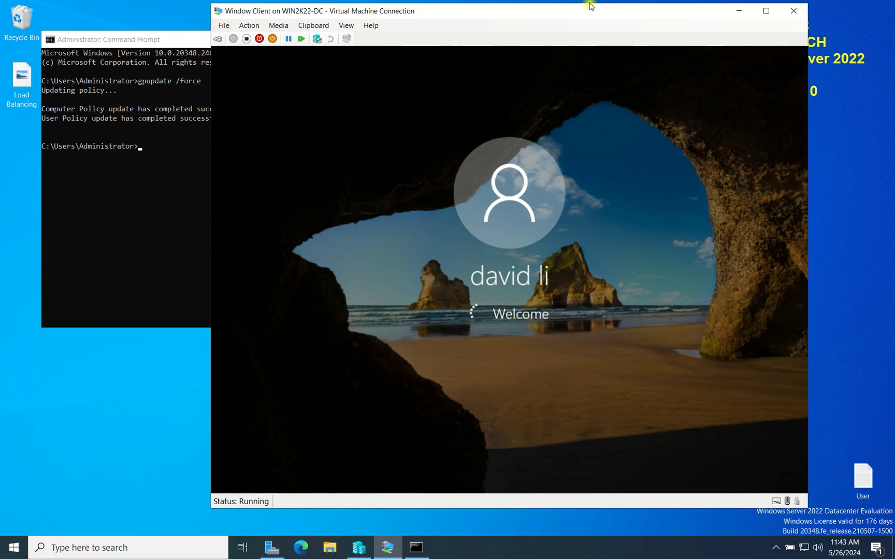
# Step: Close the host Command Prompt and shift the VM window left
pyautogui.click(163, 42)
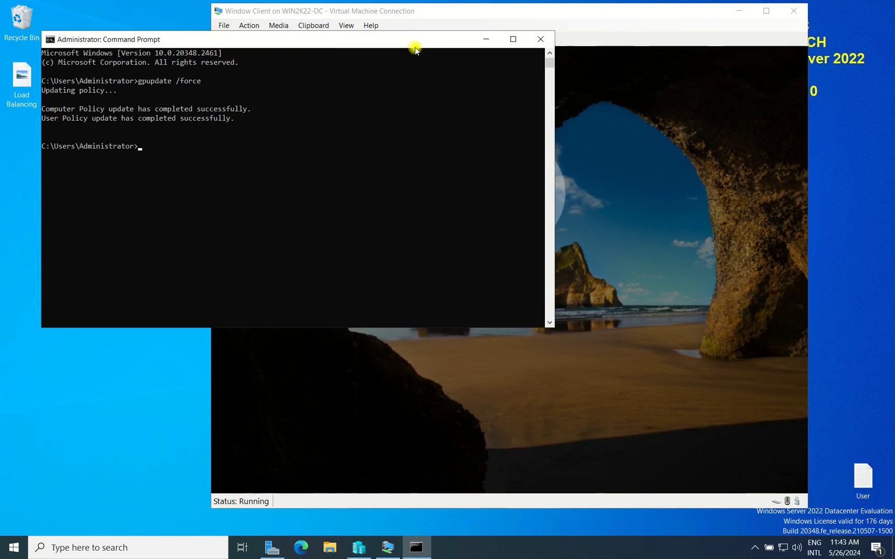
pyautogui.click(536, 37)
pyautogui.moveTo(608, 22); pyautogui.dragTo(494, 18)
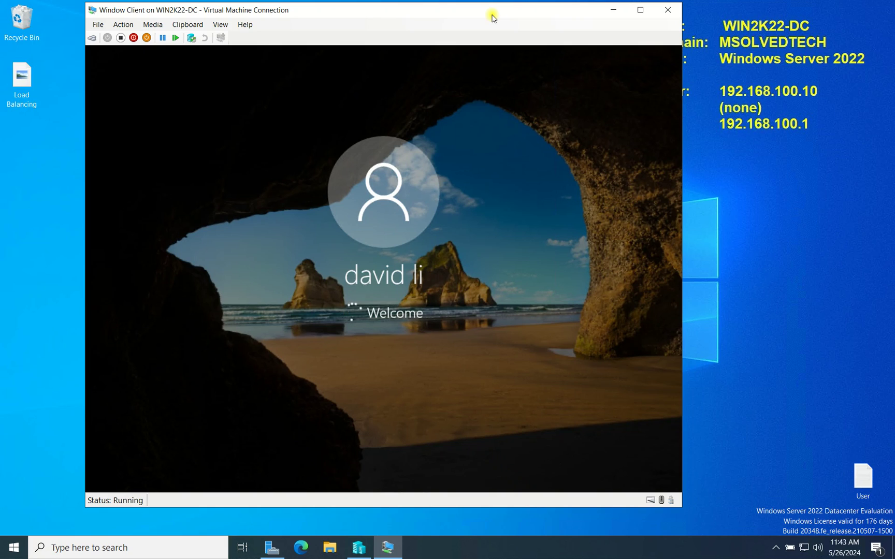
pyautogui.moveTo(491, 18); pyautogui.dragTo(428, 23)
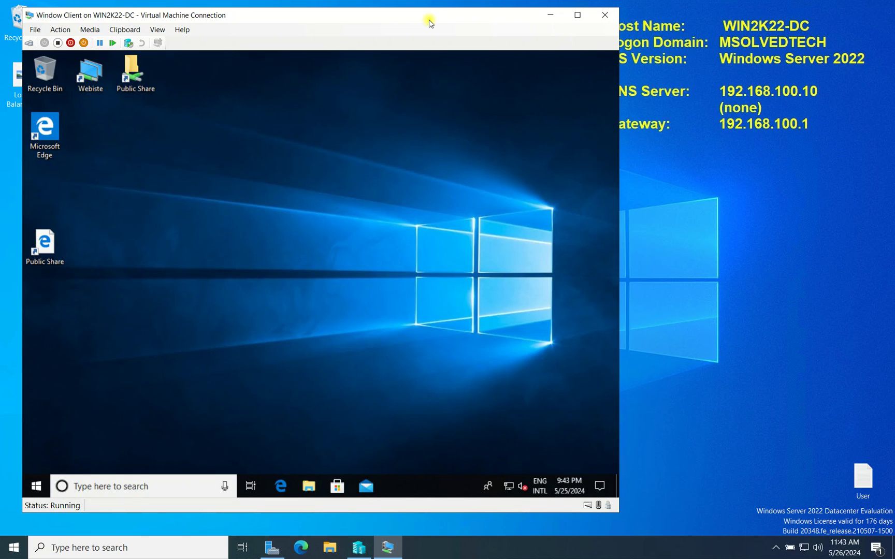
# Step: Refresh the client desktop and place the Webiste shortcut below Microsoft Edge
pyautogui.rightClick(251, 97)
pyautogui.click(275, 131)
pyautogui.moveTo(90, 73)
pyautogui.mouseDown()
pyautogui.moveTo(100, 194)
pyautogui.moveTo(90, 191)
pyautogui.moveTo(84, 150)
pyautogui.moveTo(89, 78)
pyautogui.mouseUp()
pyautogui.rightClick(362, 249)
pyautogui.click(354, 253)
pyautogui.click(41, 249)
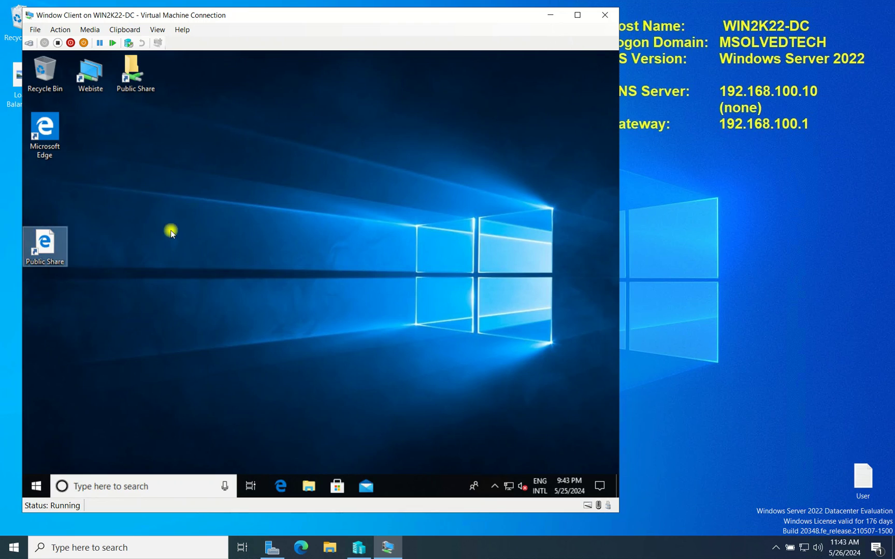
pyautogui.rightClick(137, 188)
pyautogui.rightClick(350, 132)
pyautogui.click(374, 166)
# Step: Search for cmd on the client, then dismiss the search results
pyautogui.moveTo(409, 20); pyautogui.dragTo(429, 18)
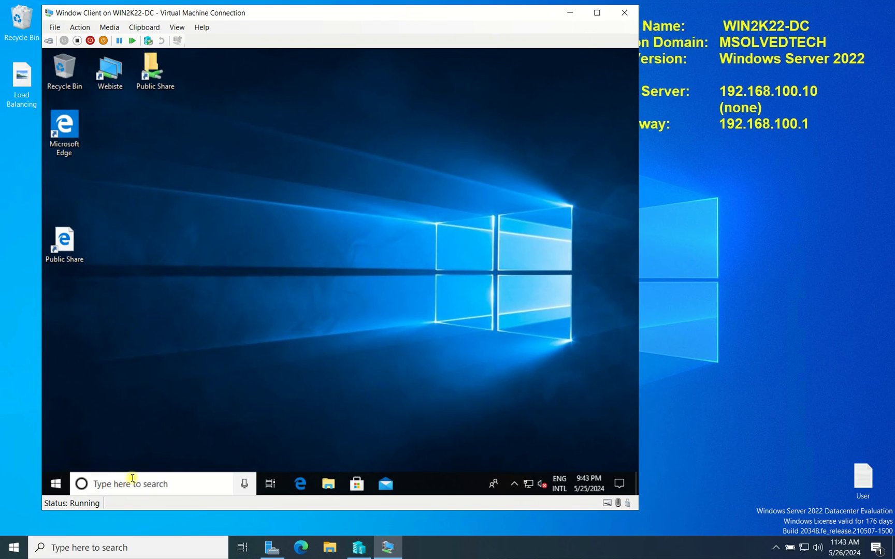
pyautogui.click(129, 483)
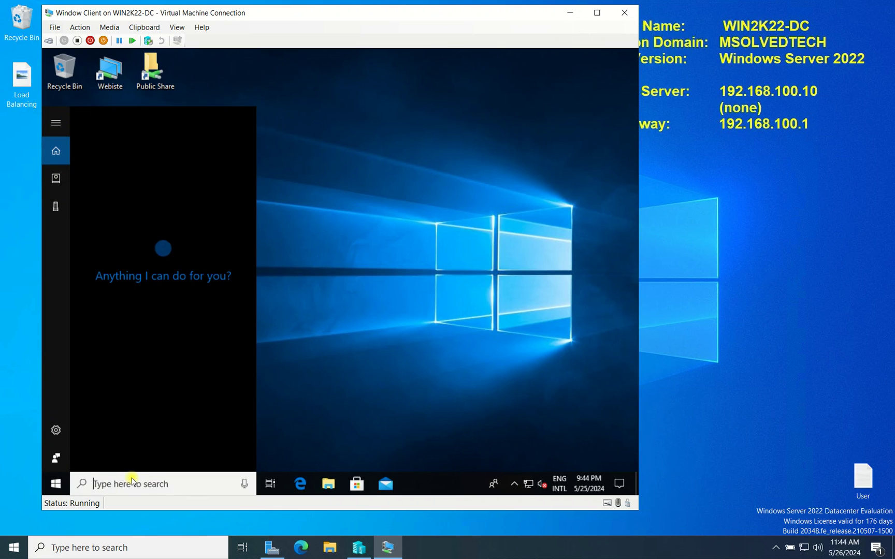
pyautogui.write('cmd')
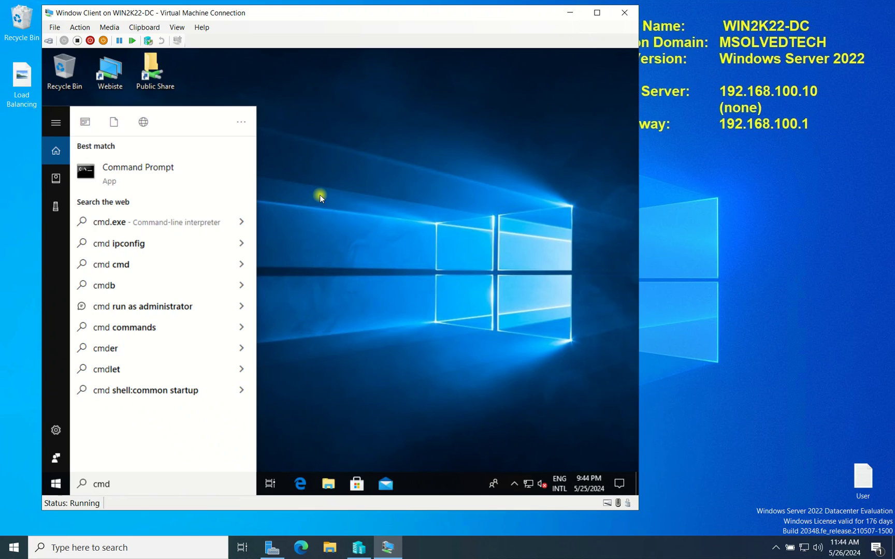
pyautogui.click(293, 203)
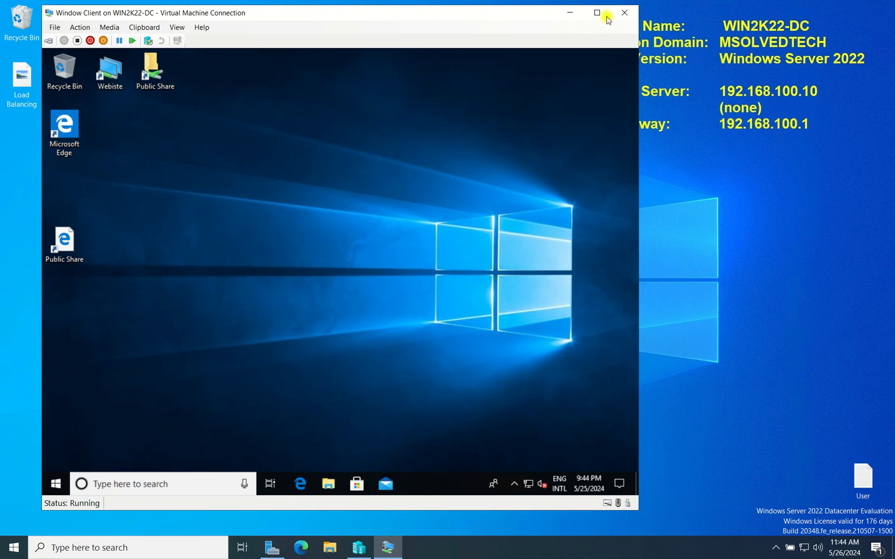
pyautogui.moveTo(569, 12); pyautogui.dragTo(770, 16)
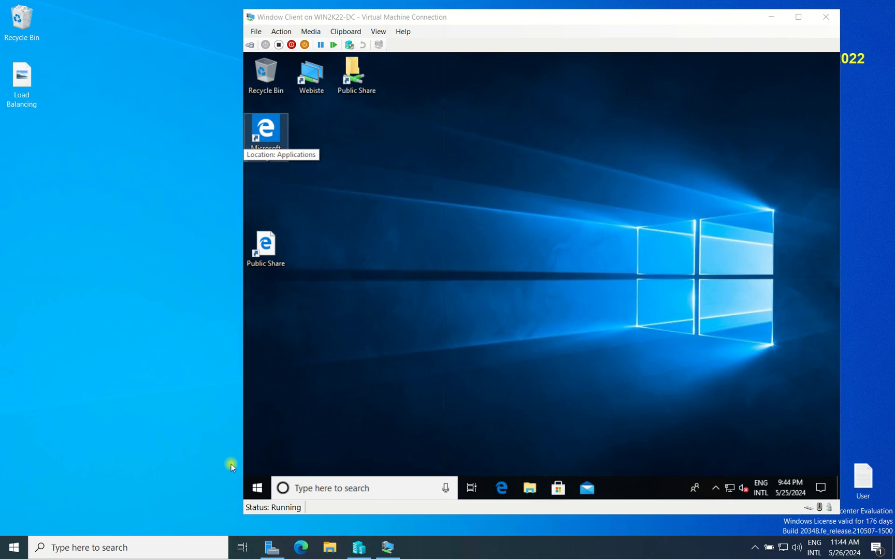
# Step: Launch Group Policy Management and open the Shortcut Info GPO for editing
pyautogui.press('super')
pyautogui.write('grpu')
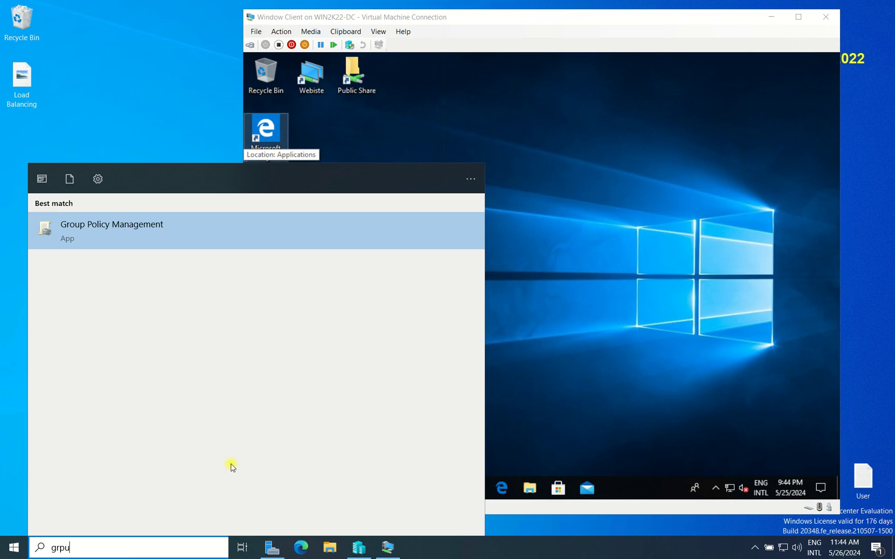
pyautogui.click(115, 237)
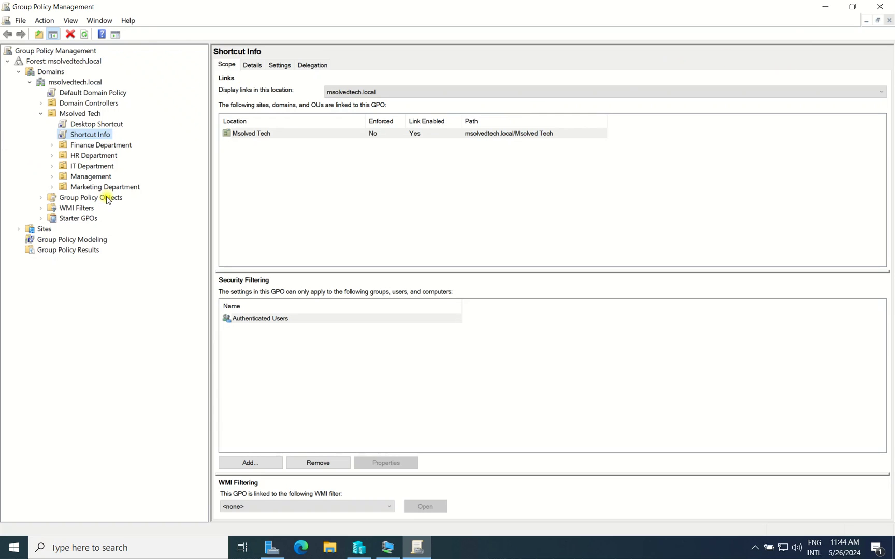
pyautogui.doubleClick(52, 199)
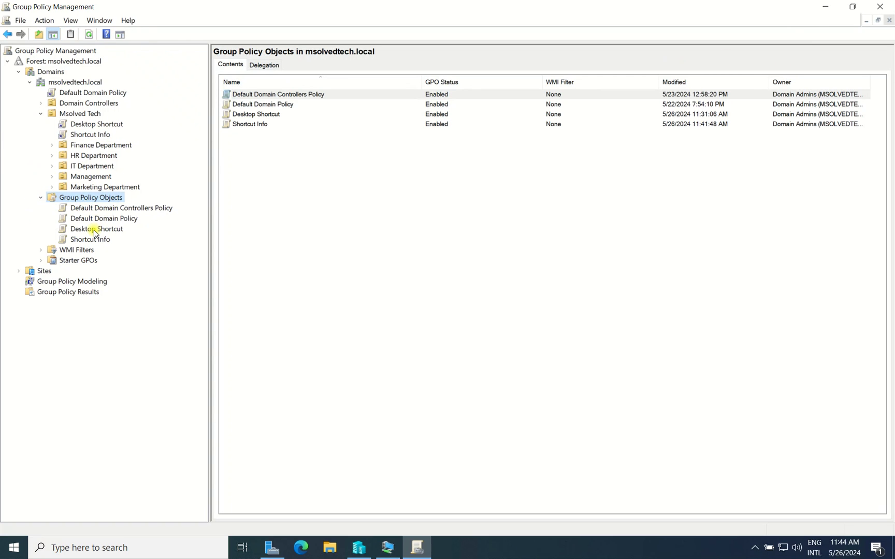
pyautogui.rightClick(90, 240)
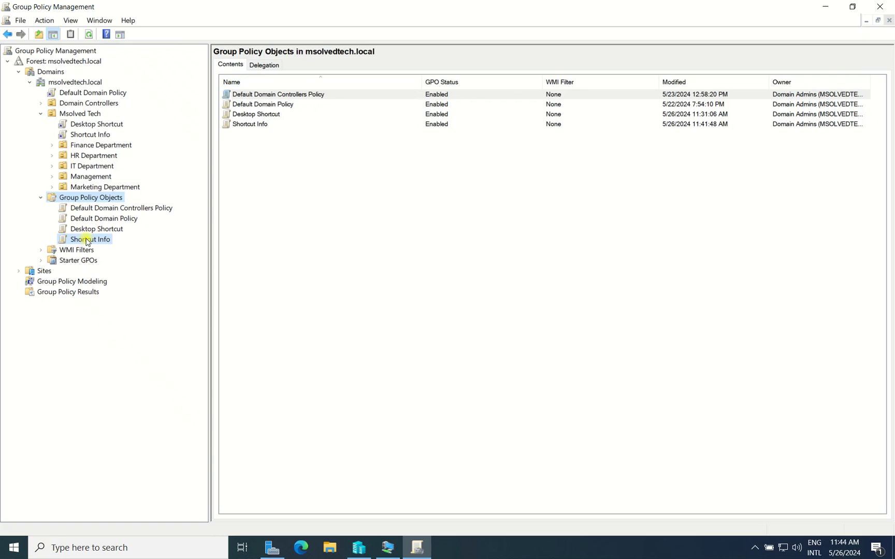
pyautogui.click(109, 246)
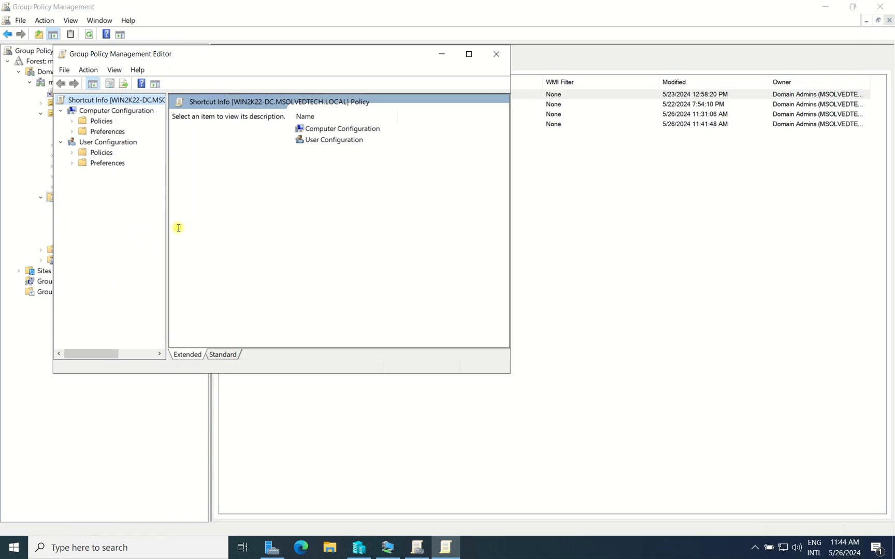
# Step: Show User Preferences > Windows Settings > Shortcuts in a maximized editor
pyautogui.moveTo(425, 56); pyautogui.dragTo(582, 54)
pyautogui.doubleClick(266, 164)
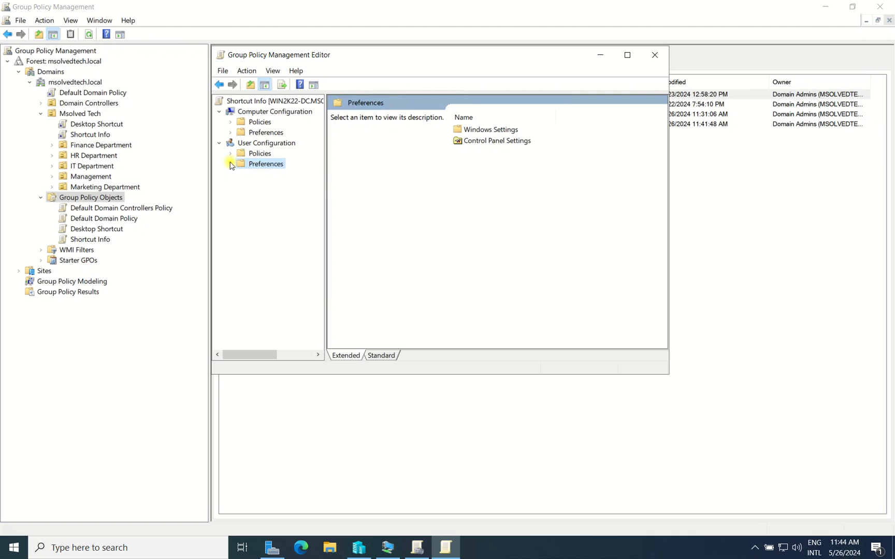
pyautogui.doubleClick(266, 175)
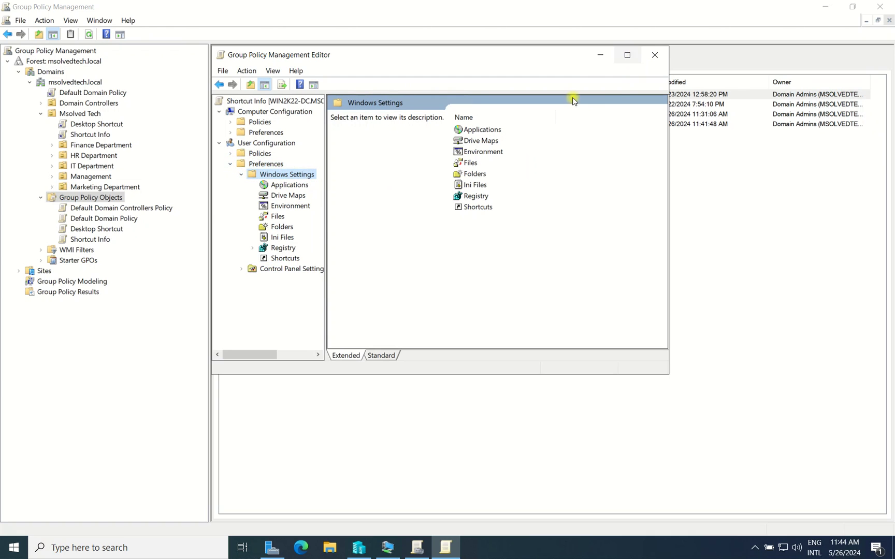
pyautogui.click(283, 258)
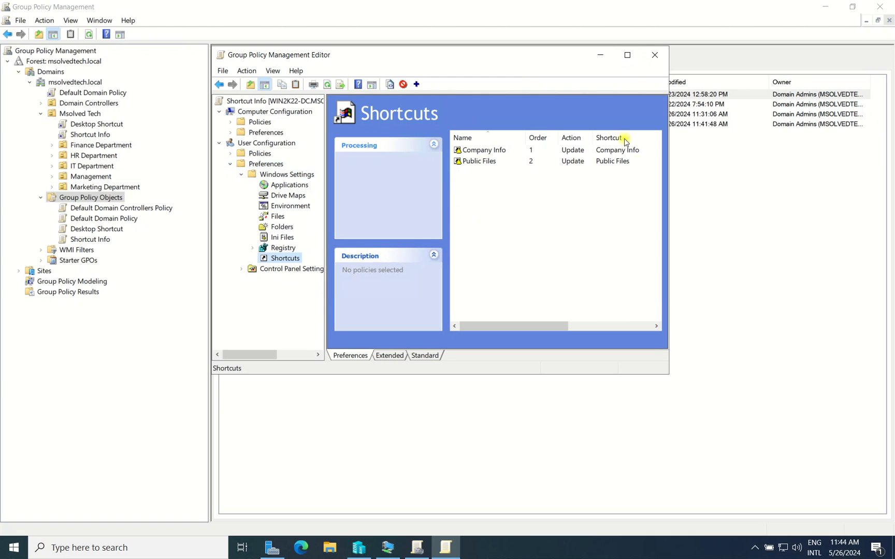
pyautogui.click(627, 55)
pyautogui.moveTo(298, 112); pyautogui.dragTo(290, 101)
# Step: Set the Company Info shortcut's location to Desktop and save it
pyautogui.click(289, 110)
pyautogui.rightClick(289, 110)
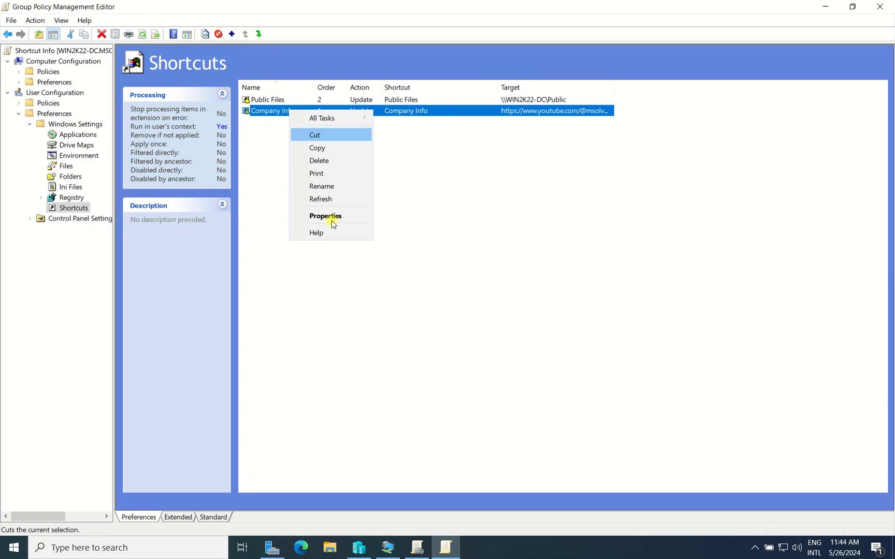
pyautogui.click(337, 216)
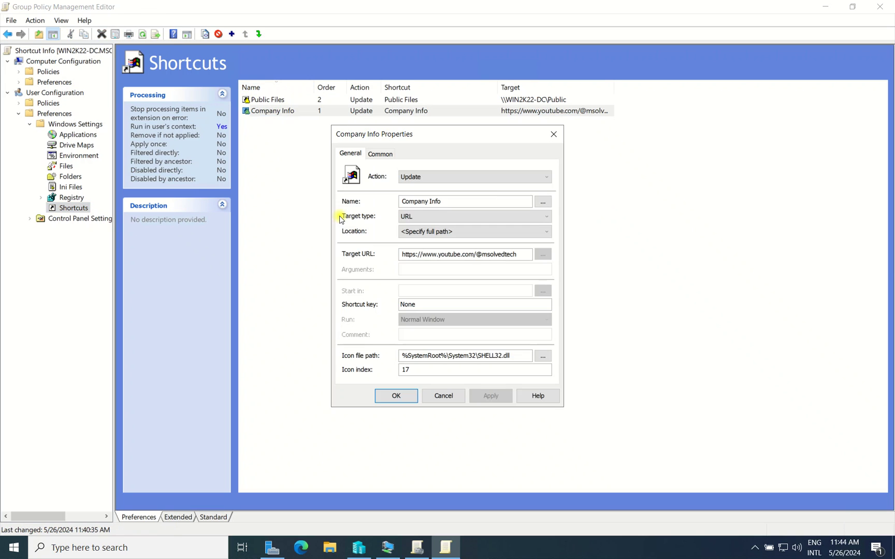
pyautogui.click(437, 234)
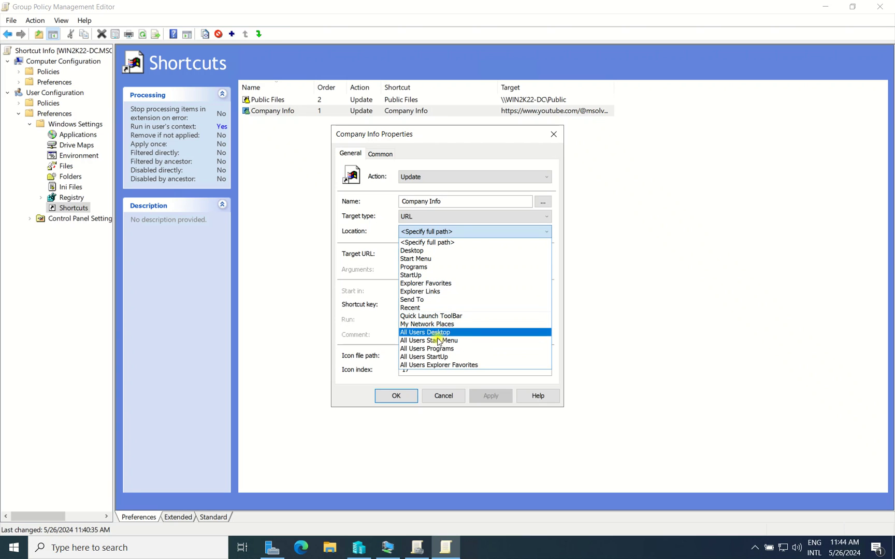
pyautogui.click(416, 252)
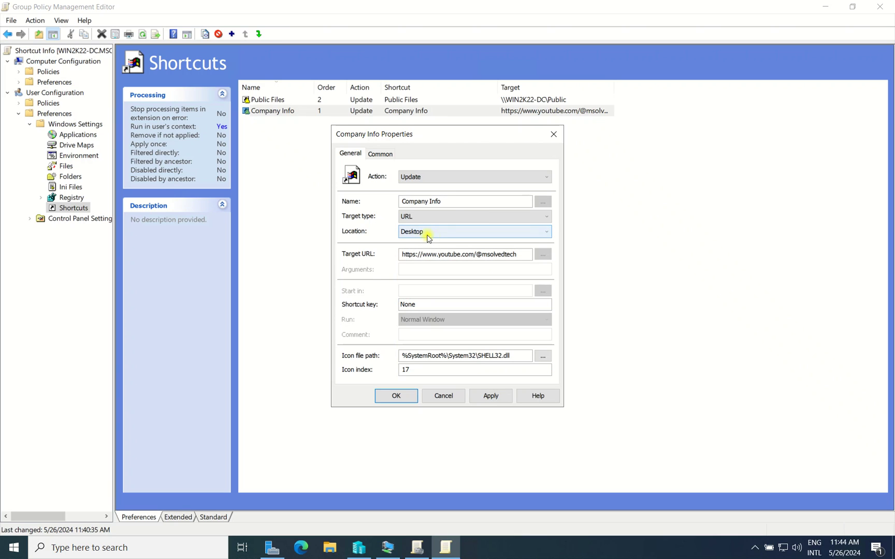
pyautogui.click(489, 400)
pyautogui.click(395, 395)
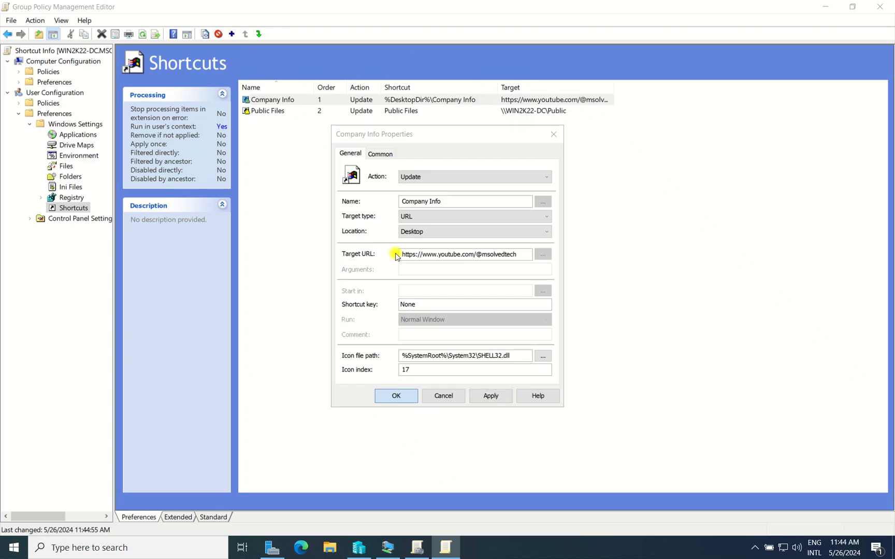
# Step: Set the Public Files shortcut's location to Desktop, save, and close the editor
pyautogui.click(392, 111)
pyautogui.rightClick(392, 112)
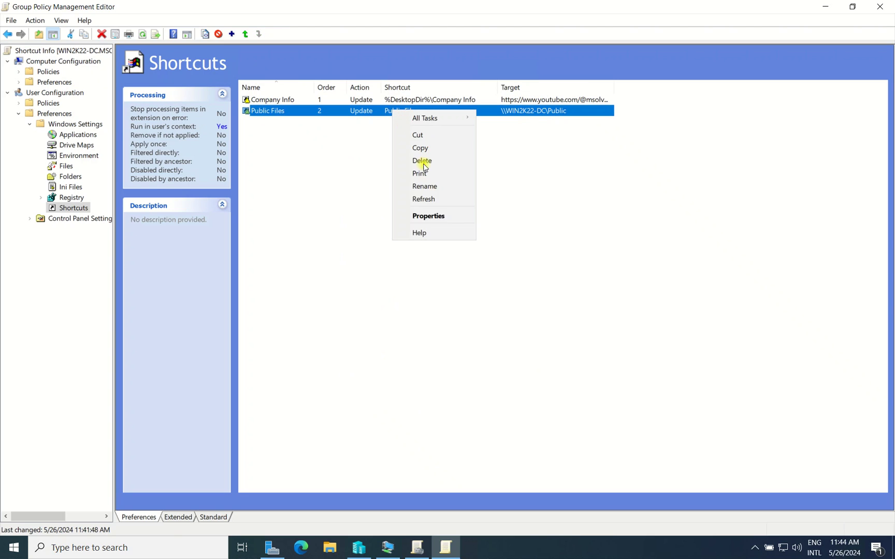
pyautogui.click(429, 215)
pyautogui.click(433, 233)
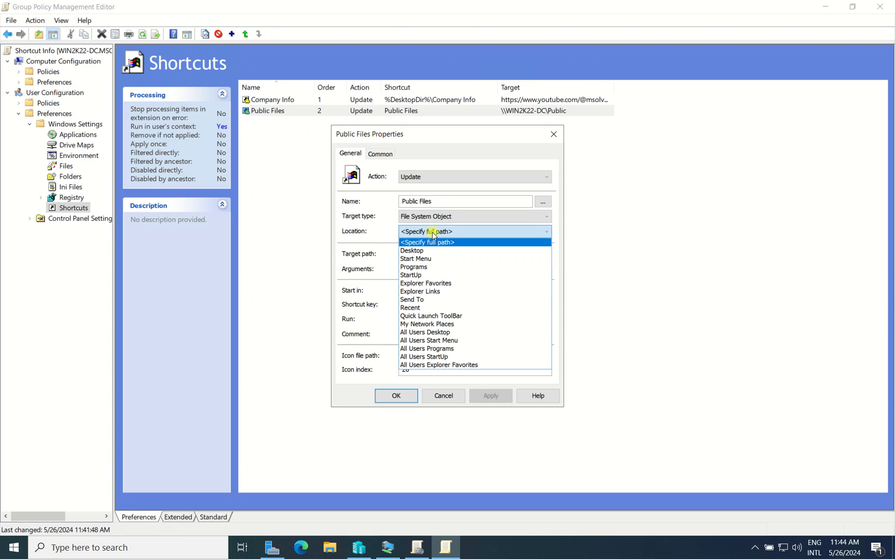
pyautogui.click(420, 251)
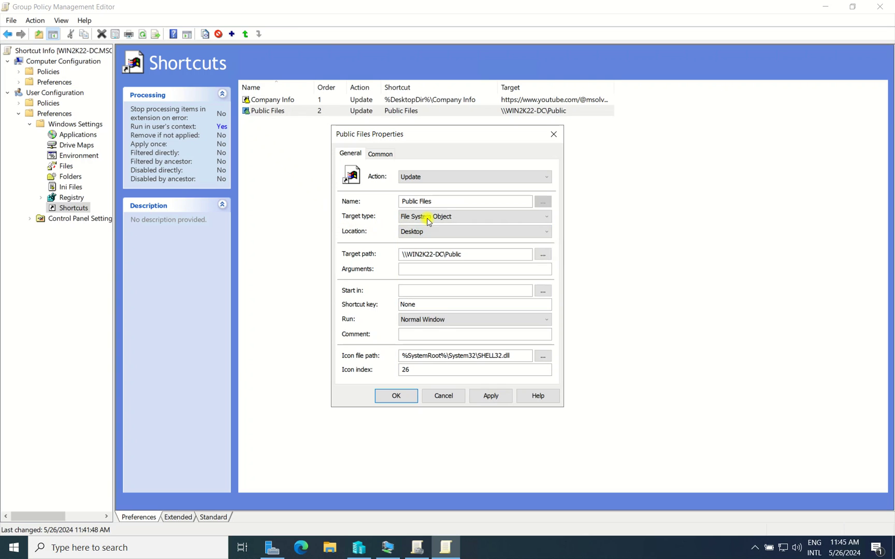
pyautogui.click(491, 396)
pyautogui.click(397, 396)
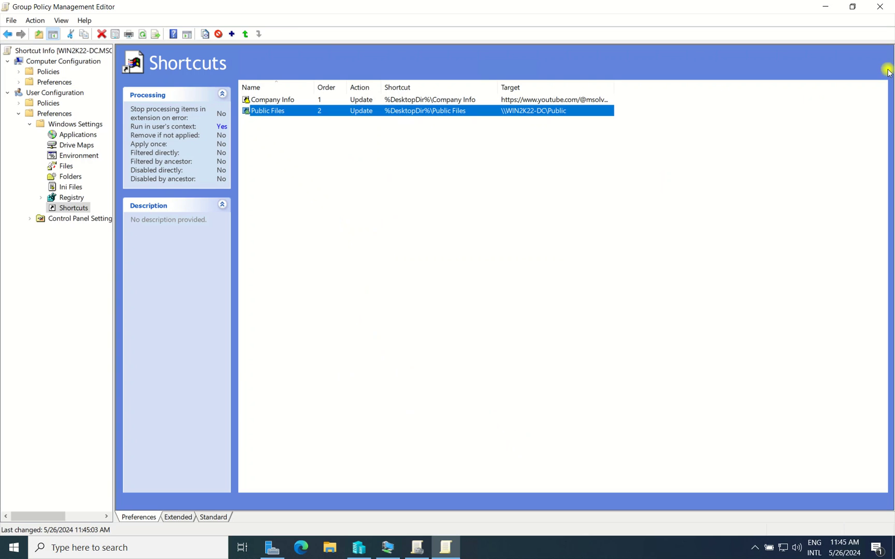
pyautogui.click(881, 7)
# Step: Close Group Policy Management and run gpupdate /force in a new Command Prompt
pyautogui.click(882, 7)
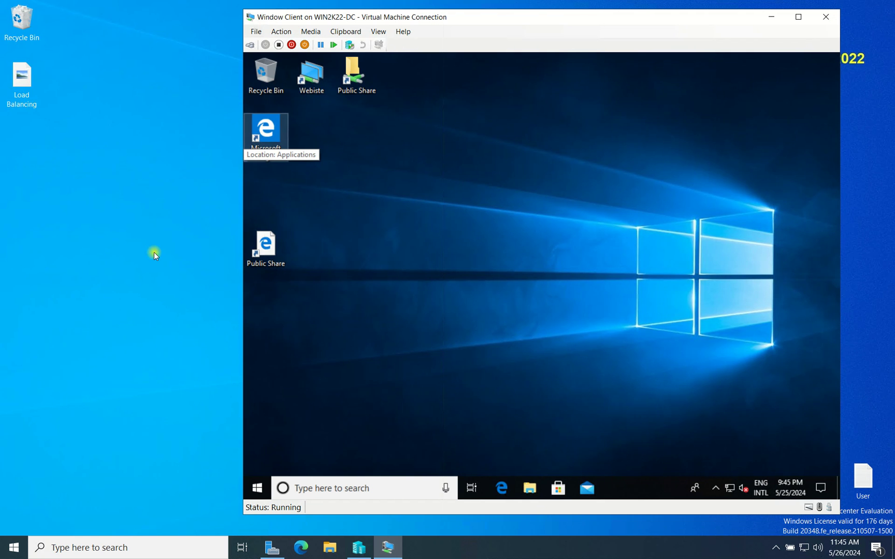
pyautogui.press('super')
pyautogui.write('cmd')
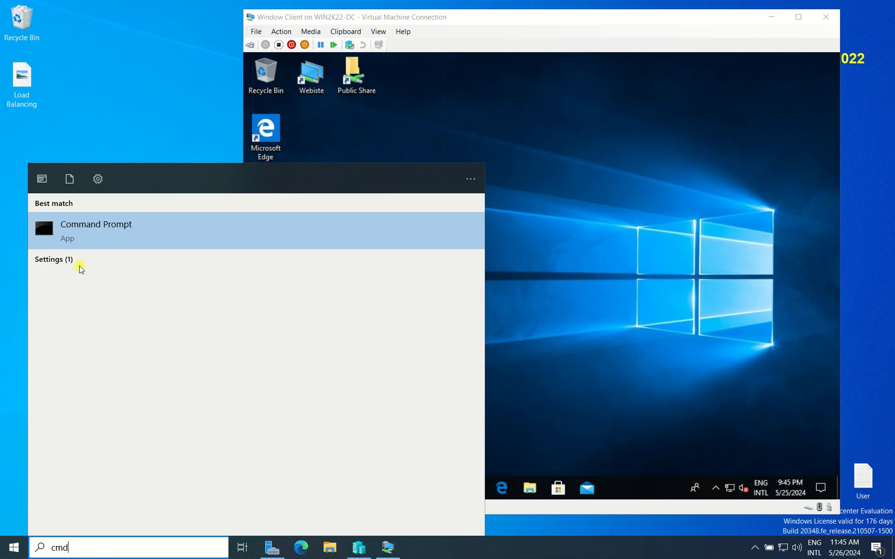
pyautogui.click(91, 236)
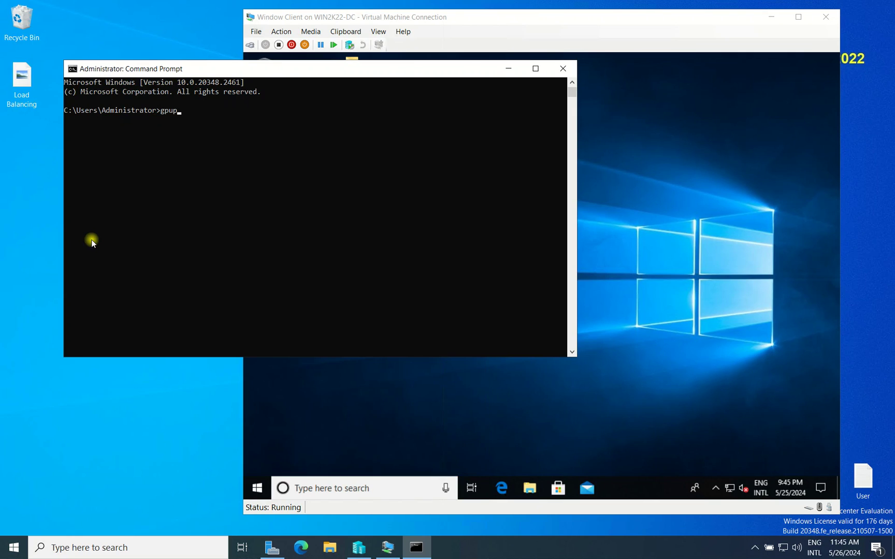
pyautogui.write('gpupdate /force')
pyautogui.press('Return')
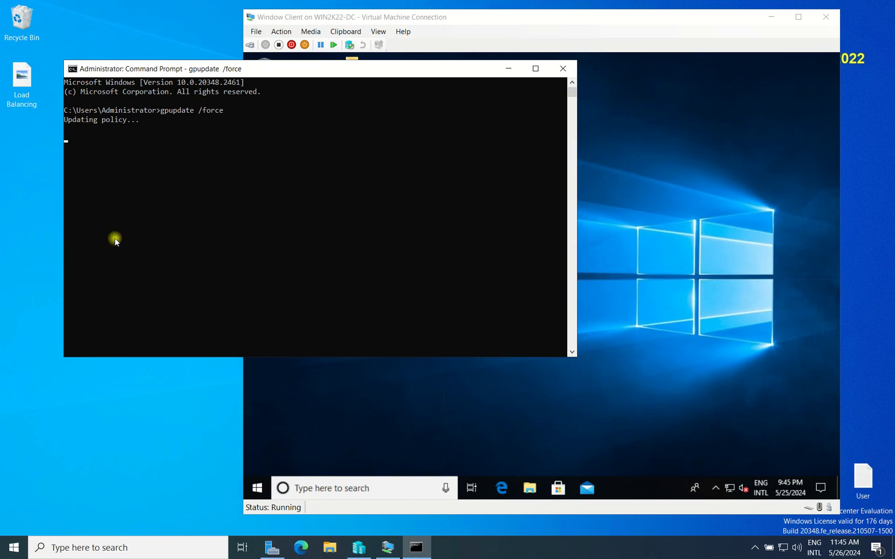
# Step: Refresh the client VM desktop and sign out to the lock screen
pyautogui.click(631, 165)
pyautogui.rightClick(590, 170)
pyautogui.click(613, 205)
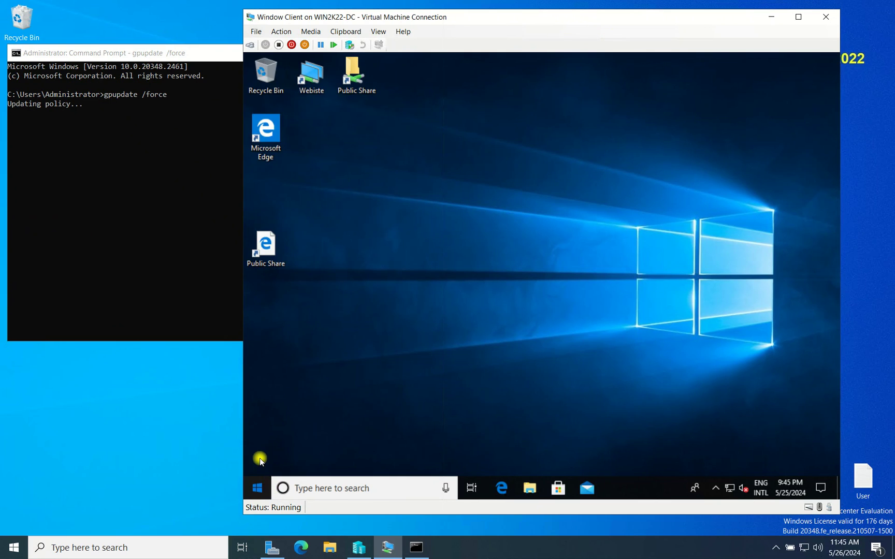
pyautogui.click(258, 488)
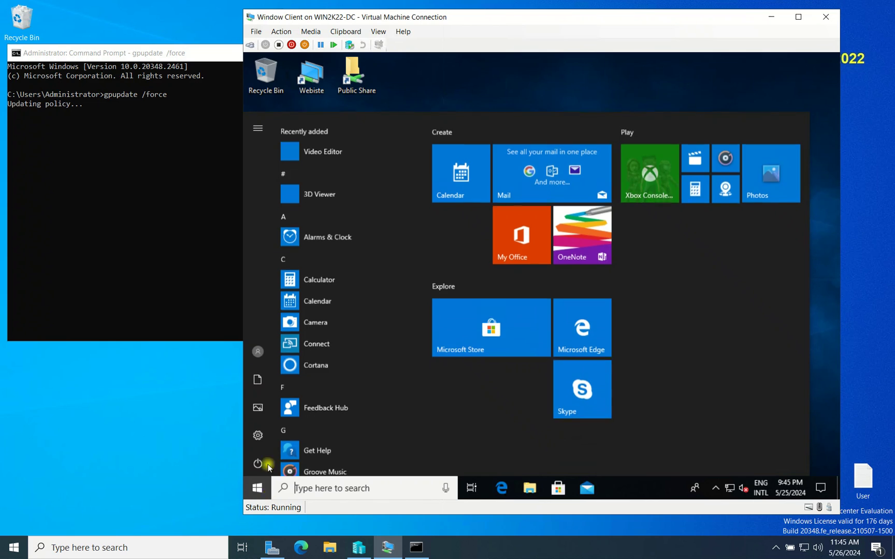
pyautogui.click(258, 352)
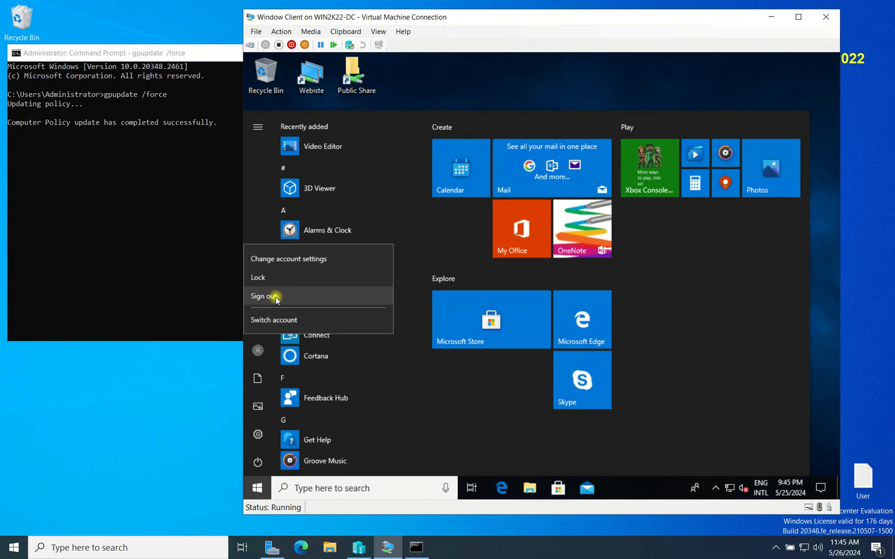
pyautogui.press('Escape')
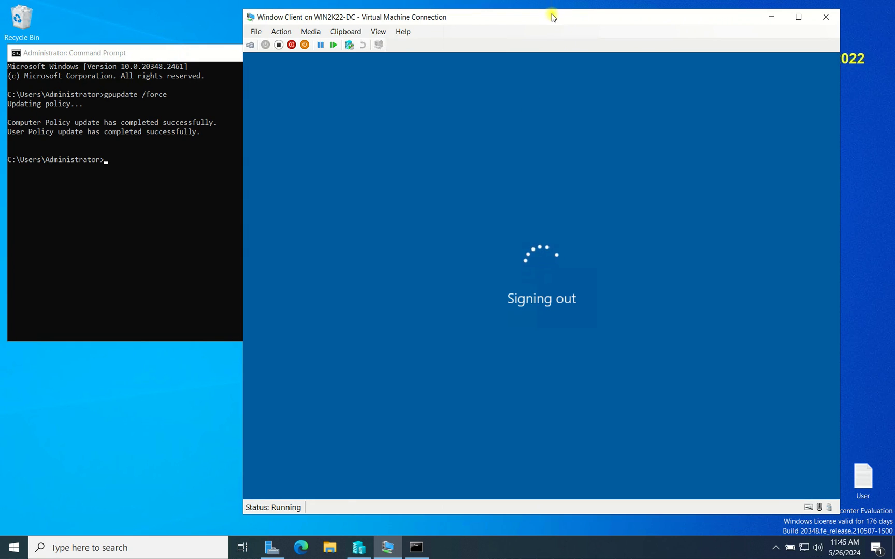
pyautogui.moveTo(552, 14); pyautogui.dragTo(595, 15)
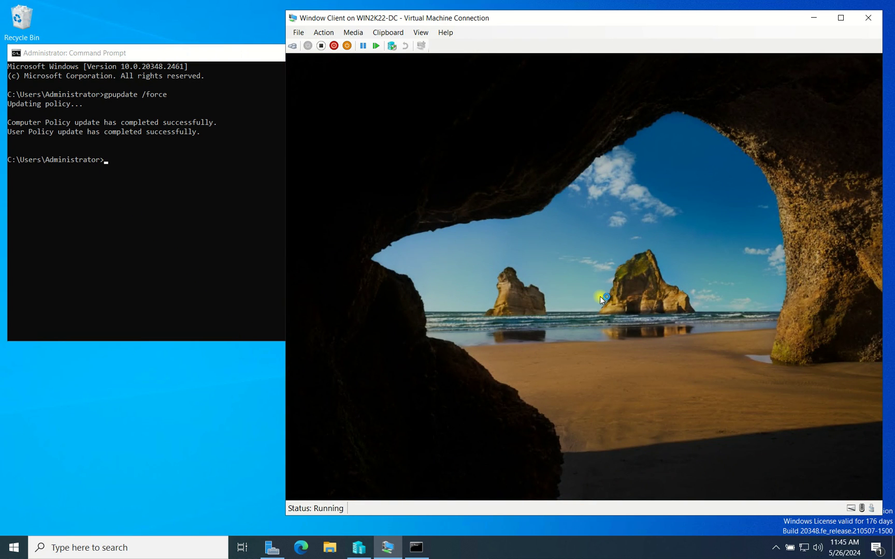
# Step: Sign back in to the client VM with the account password
pyautogui.click(600, 297)
pyautogui.write('************')
pyautogui.press('Return')
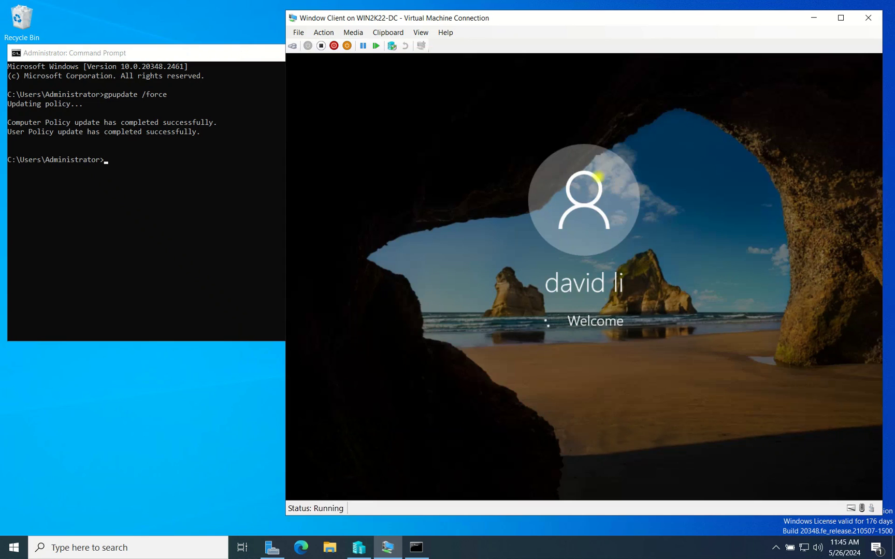
pyautogui.moveTo(641, 19); pyautogui.dragTo(600, 9)
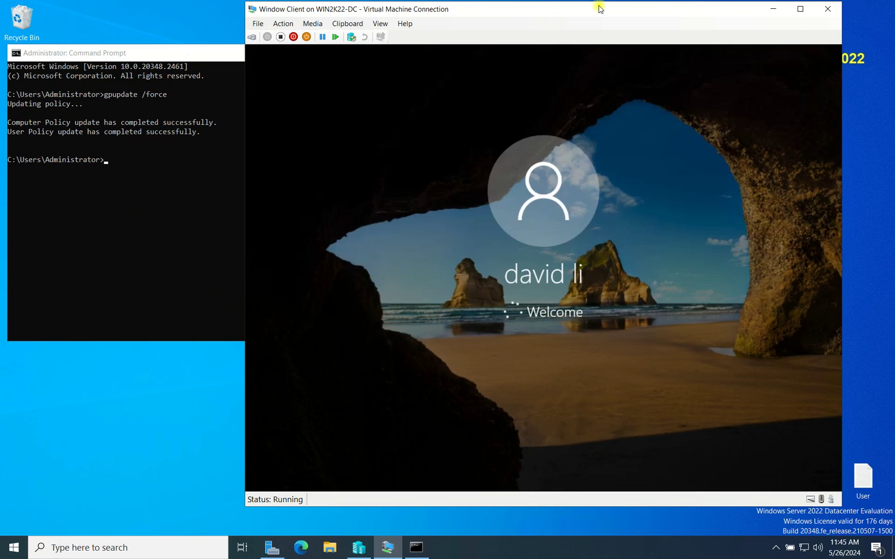
# Step: Move the Public Files and Company Info shortcuts to the centre of the desktop
pyautogui.moveTo(448, 3)
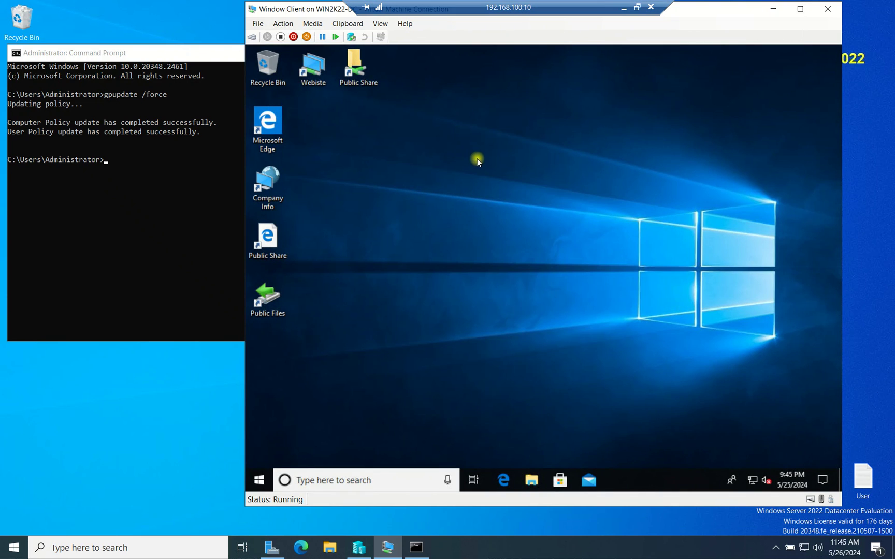
pyautogui.moveTo(265, 308); pyautogui.dragTo(537, 251)
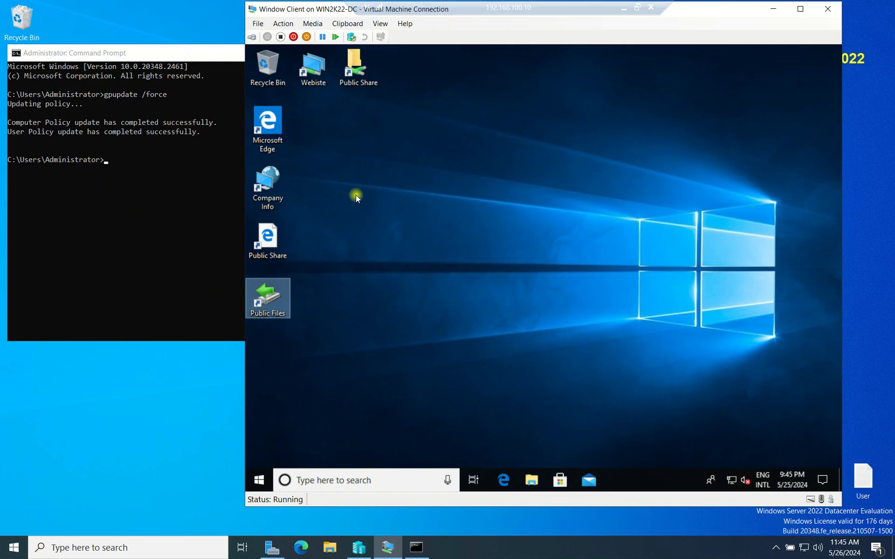
pyautogui.moveTo(282, 188); pyautogui.dragTo(495, 241)
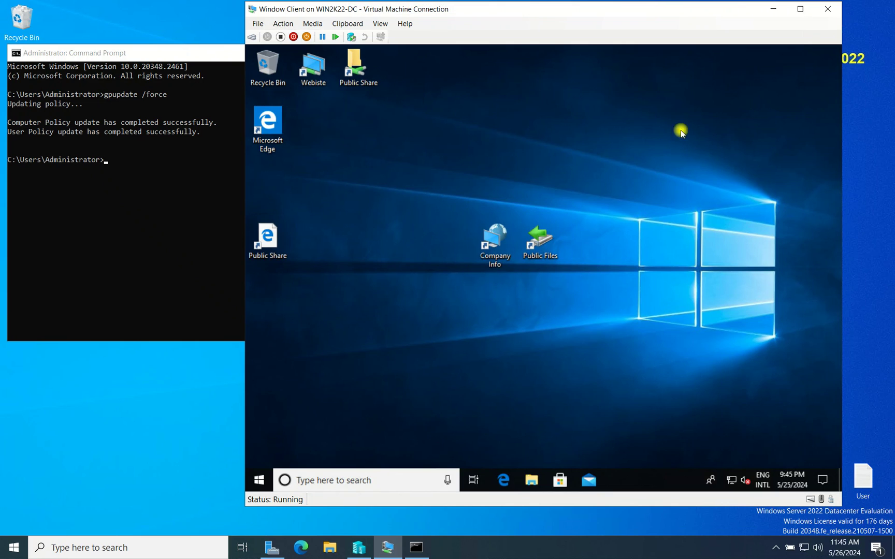
pyautogui.moveTo(588, 12); pyautogui.dragTo(526, 20)
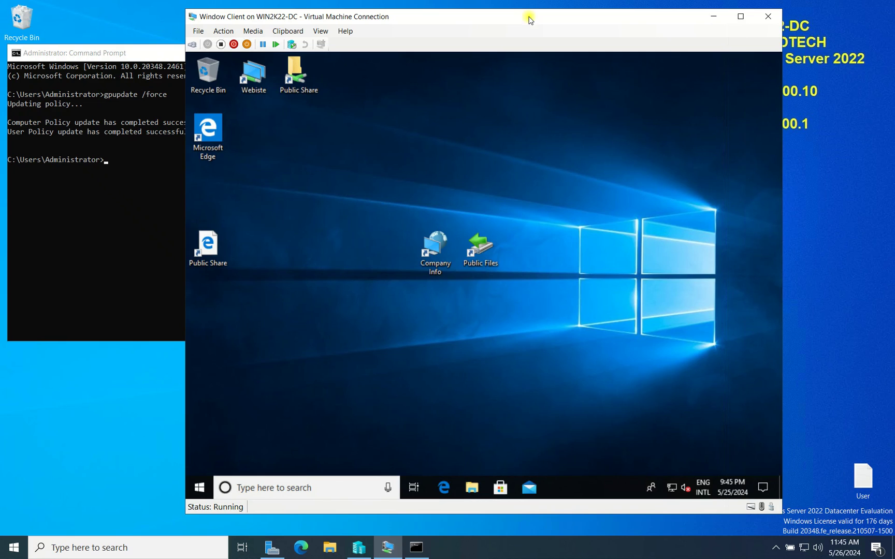
# Step: Open the Public Files shortcut and create a New folder in \\WIN2K22-DC\Public
pyautogui.doubleClick(487, 255)
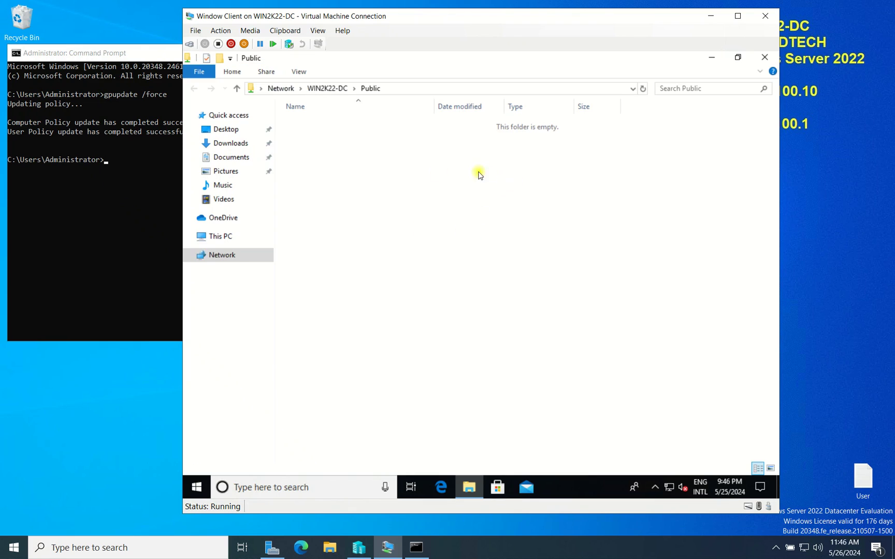
pyautogui.rightClick(383, 158)
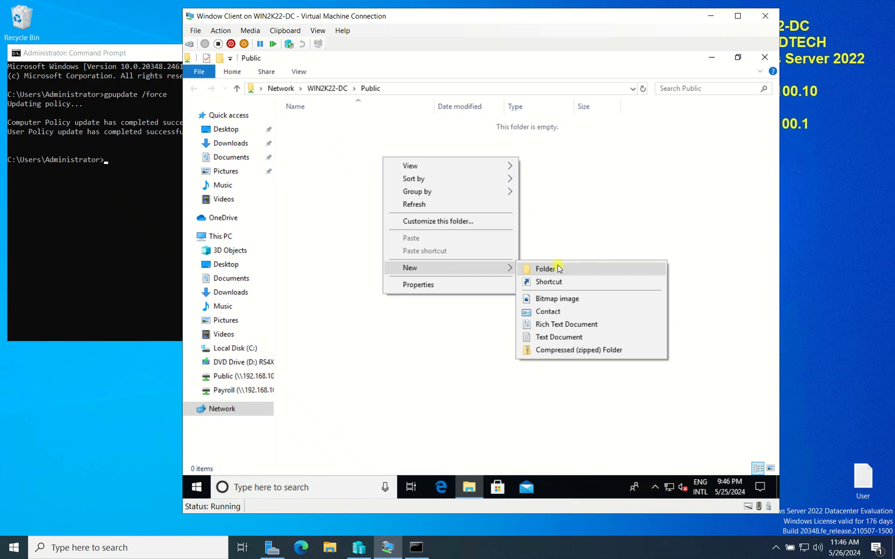
pyautogui.click(558, 266)
pyautogui.click(358, 179)
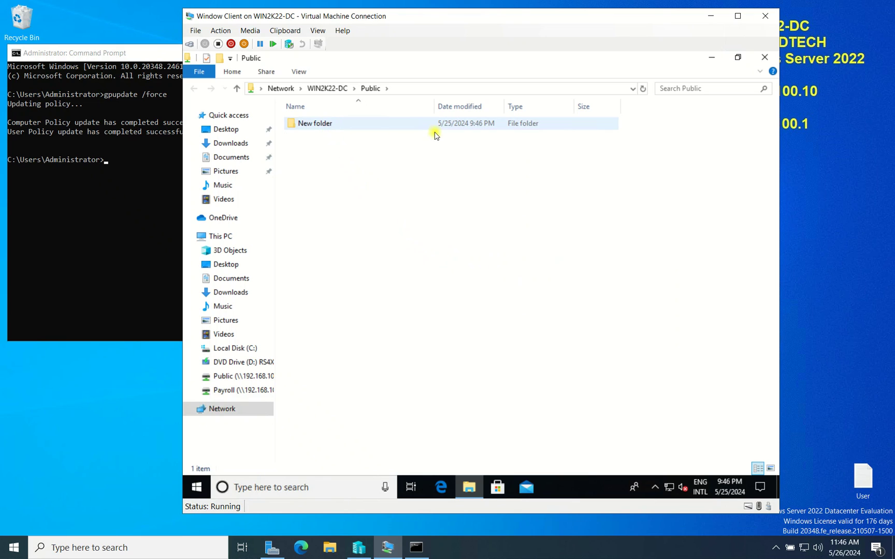
pyautogui.click(430, 89)
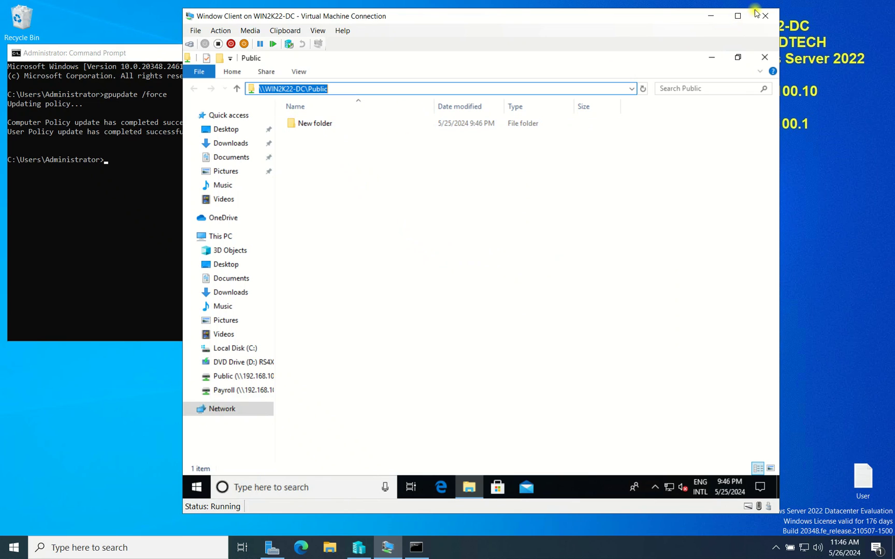
pyautogui.click(765, 57)
pyautogui.click(432, 265)
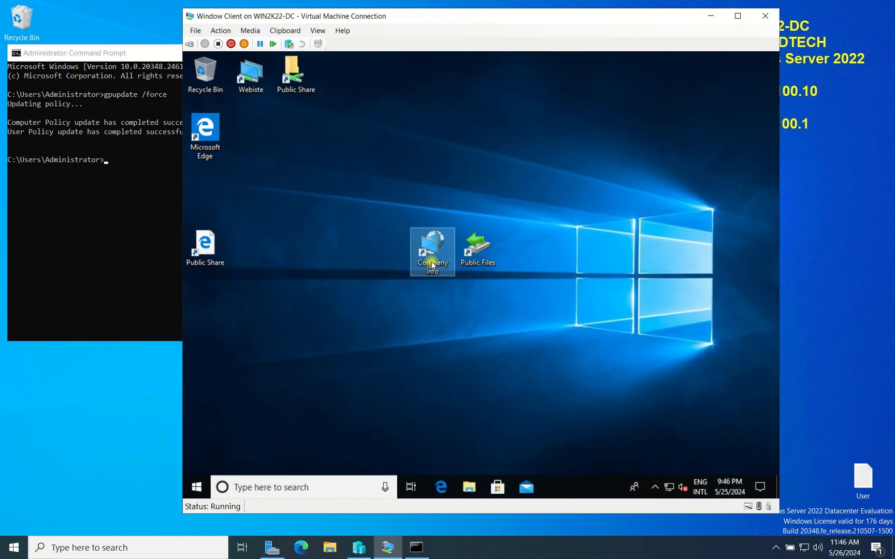
pyautogui.doubleClick(432, 265)
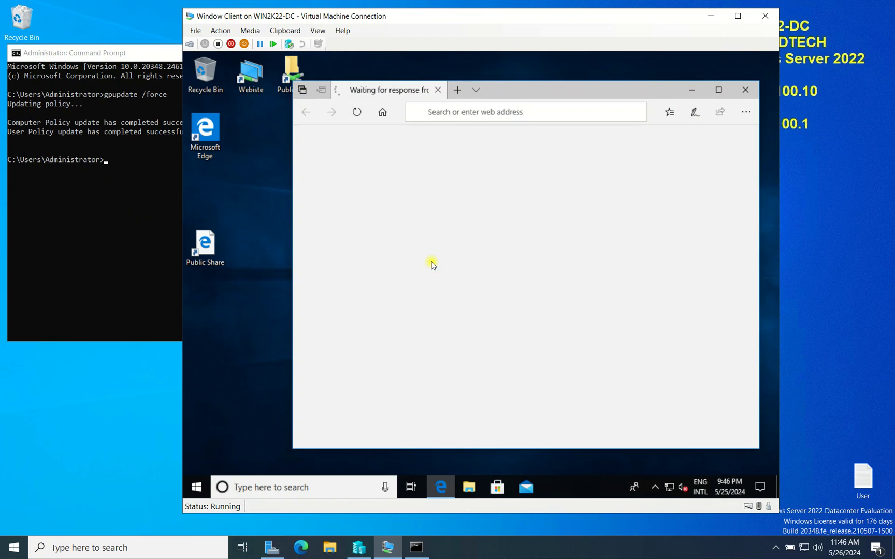